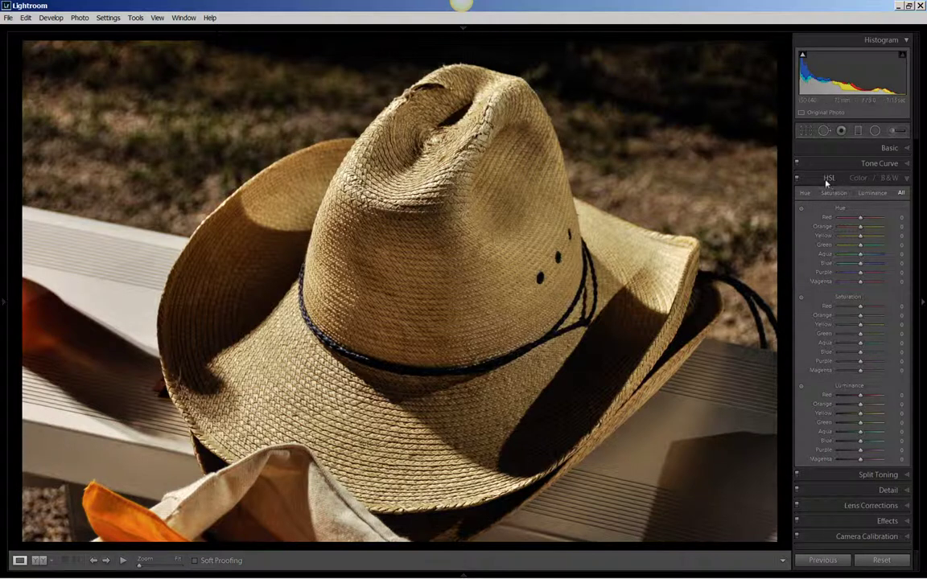
- Apply the B&W conversion in the HSL / Color / B&W panel to the hat photo
{"action": "left_click", "coordinate": [907, 149]}
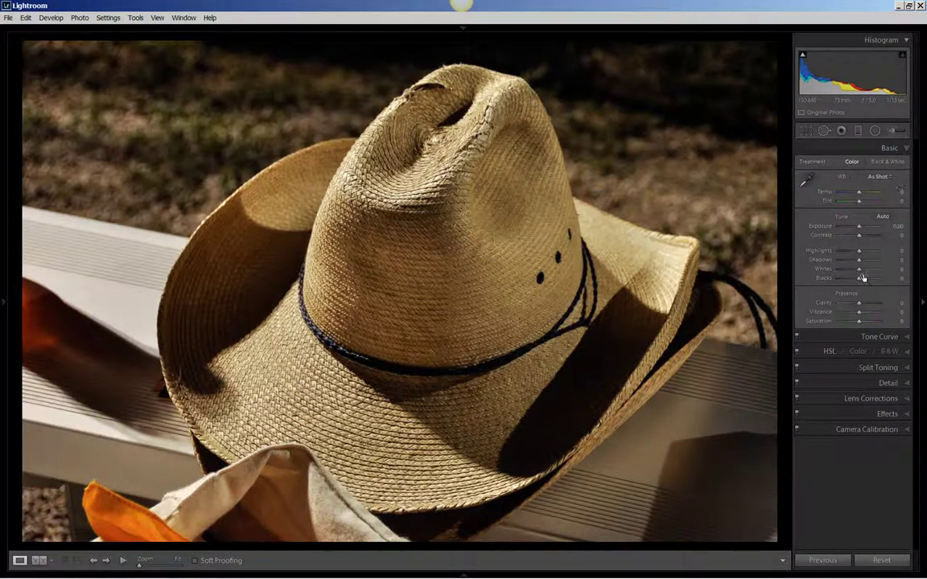
{"action": "left_click", "coordinate": [832, 354]}
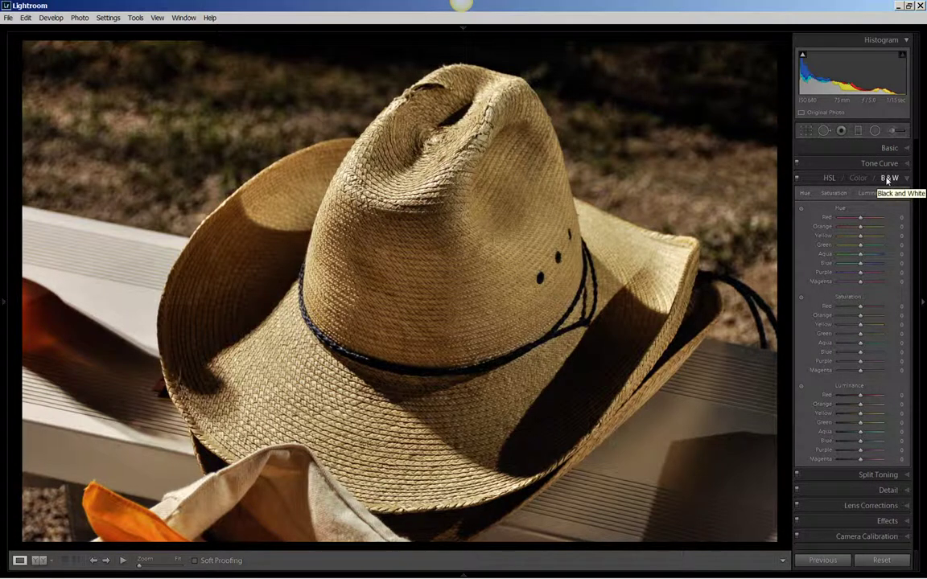
{"action": "left_click", "coordinate": [888, 178]}
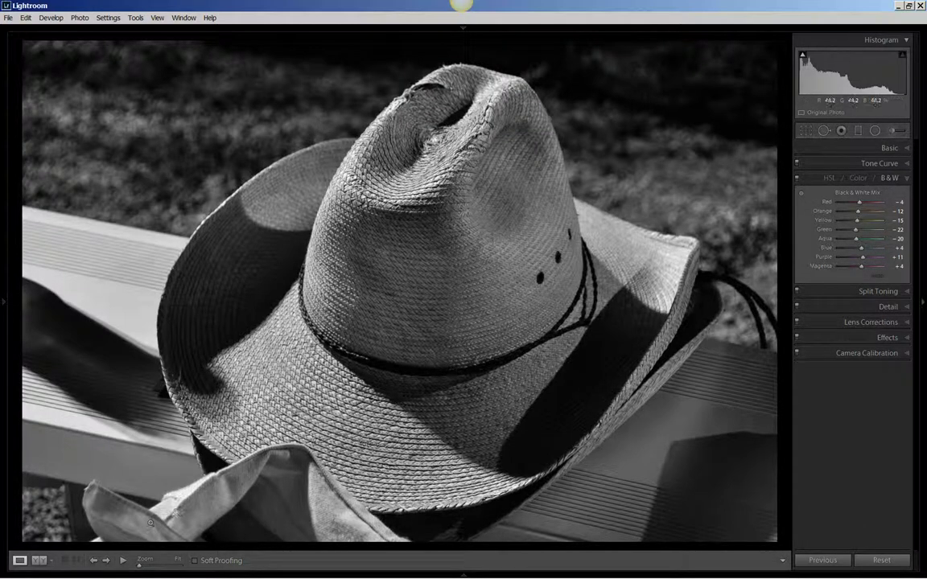
- Darken the hat's grays with the targeted adjustment tool to Red −5 and Orange −14
{"action": "left_click", "coordinate": [800, 193]}
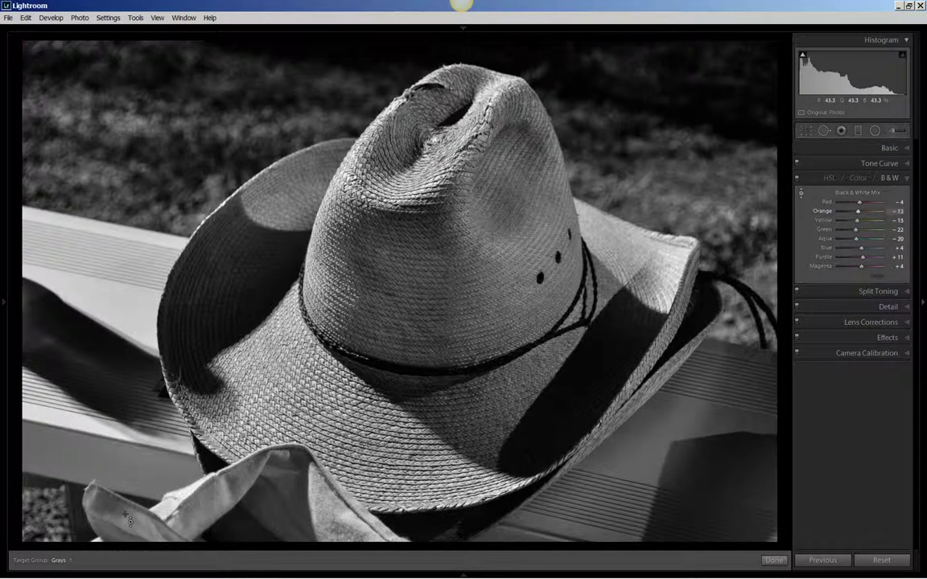
{"action": "mouse_move", "coordinate": [126, 517]}
{"action": "left_mouse_down"}
{"action": "mouse_move", "coordinate": [114, 467]}
{"action": "mouse_move", "coordinate": [119, 517]}
{"action": "left_mouse_up"}
{"action": "mouse_move", "coordinate": [121, 458]}
{"action": "left_mouse_down"}
{"action": "mouse_move", "coordinate": [120, 531]}
{"action": "mouse_move", "coordinate": [120, 471]}
{"action": "left_mouse_up"}
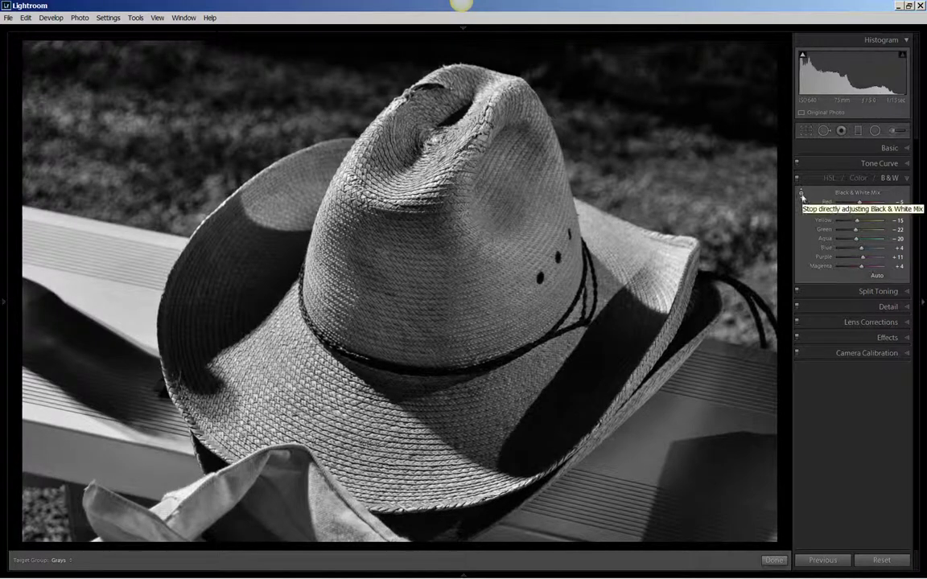
{"action": "left_click", "coordinate": [830, 178]}
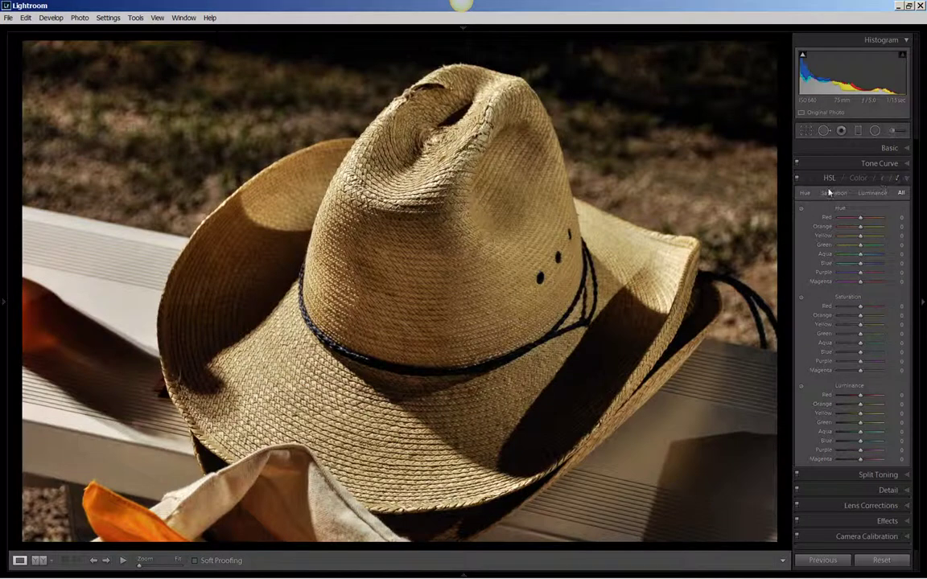
{"action": "left_click", "coordinate": [889, 179]}
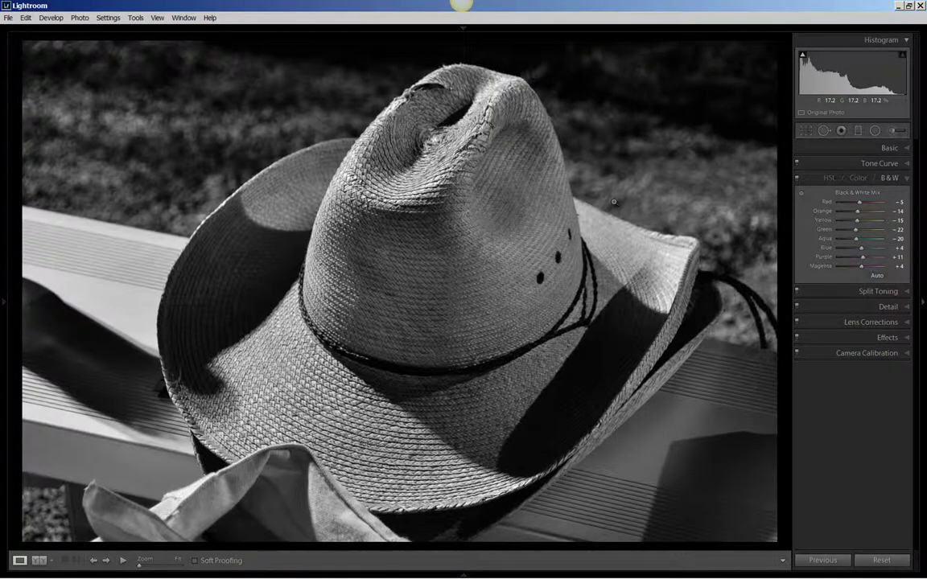
- Send the hat photo to Color Efex Pro 4 via the Edit In context menu
{"action": "right_click", "coordinate": [618, 194]}
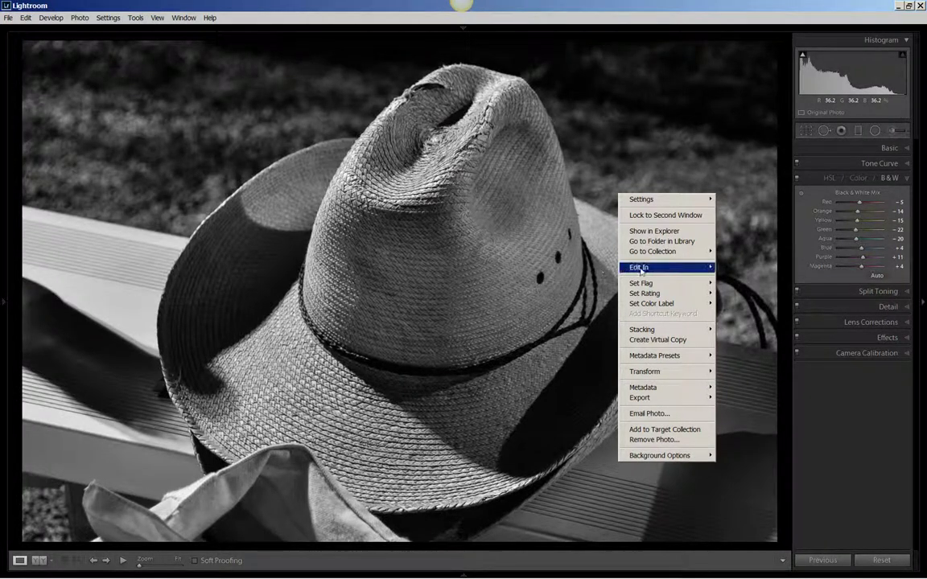
{"action": "mouse_move", "coordinate": [639, 267]}
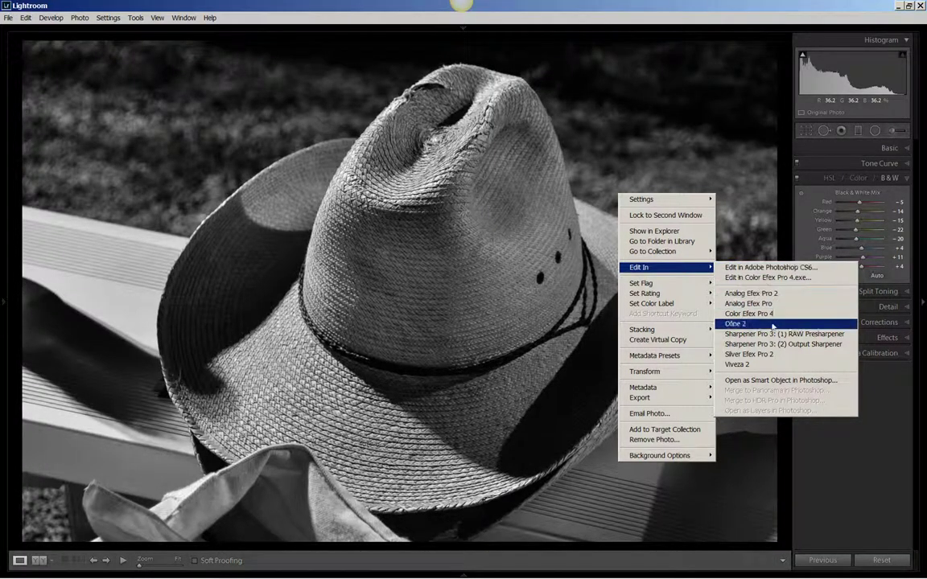
{"action": "left_click", "coordinate": [767, 277]}
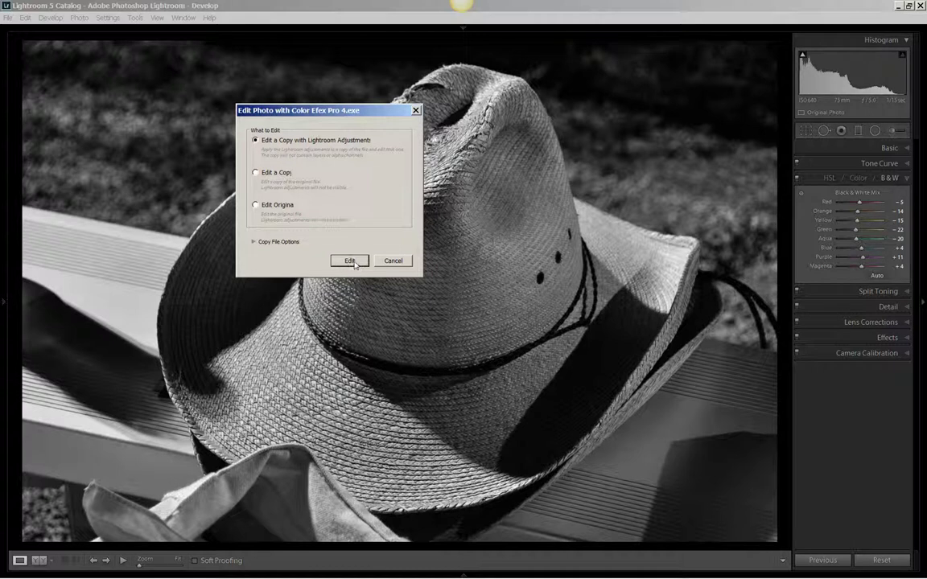
- Edit a copy with Lightroom adjustments and continue past the splash screen in Demo mode
{"action": "left_click", "coordinate": [354, 262]}
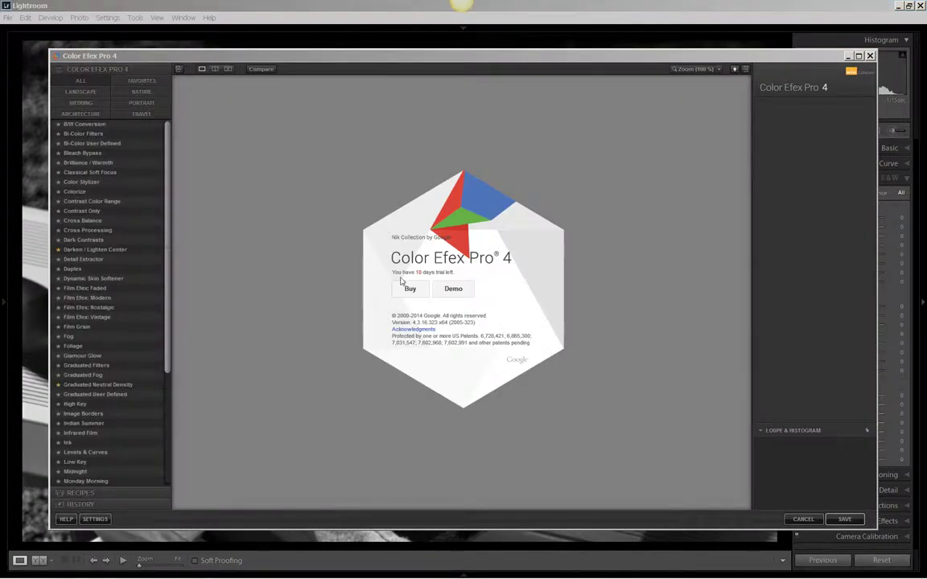
{"action": "left_click", "coordinate": [463, 291]}
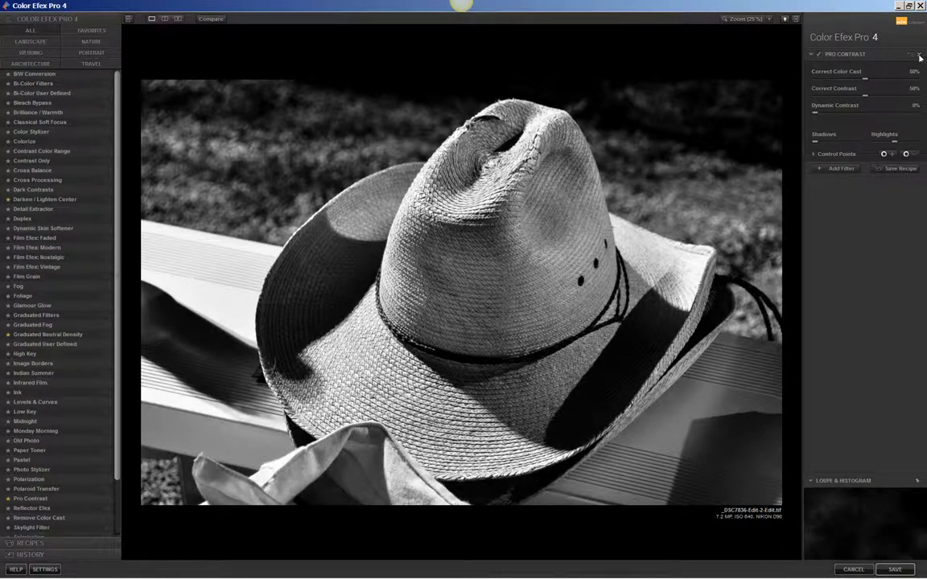
- Delete the default Pro Contrast filter and return to the filter list
{"action": "left_click", "coordinate": [919, 57]}
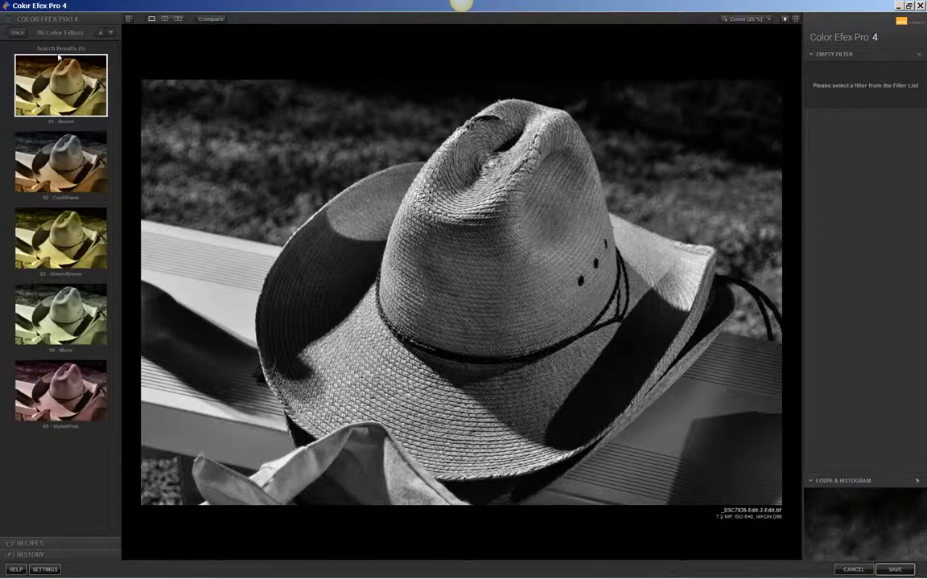
{"action": "left_click", "coordinate": [18, 34]}
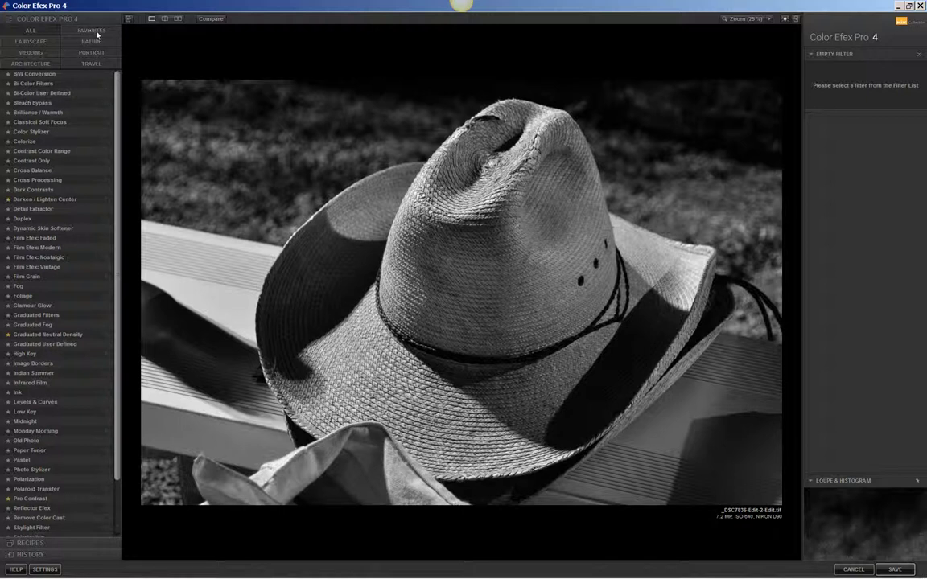
- From Favorites, apply Pro Contrast's 03 - Dynamic Contrast preset after comparing it with Auto Enhance
{"action": "left_click", "coordinate": [98, 34]}
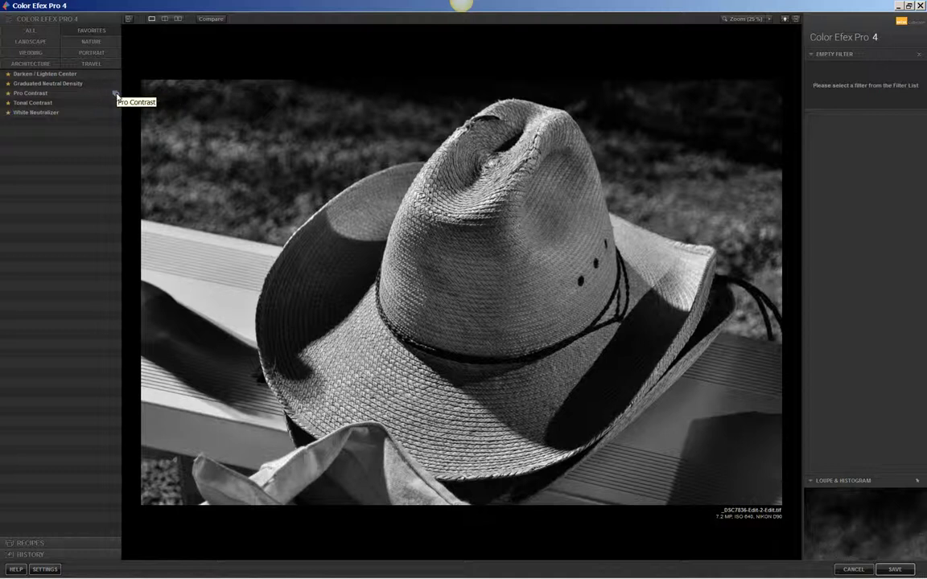
{"action": "left_click", "coordinate": [115, 93]}
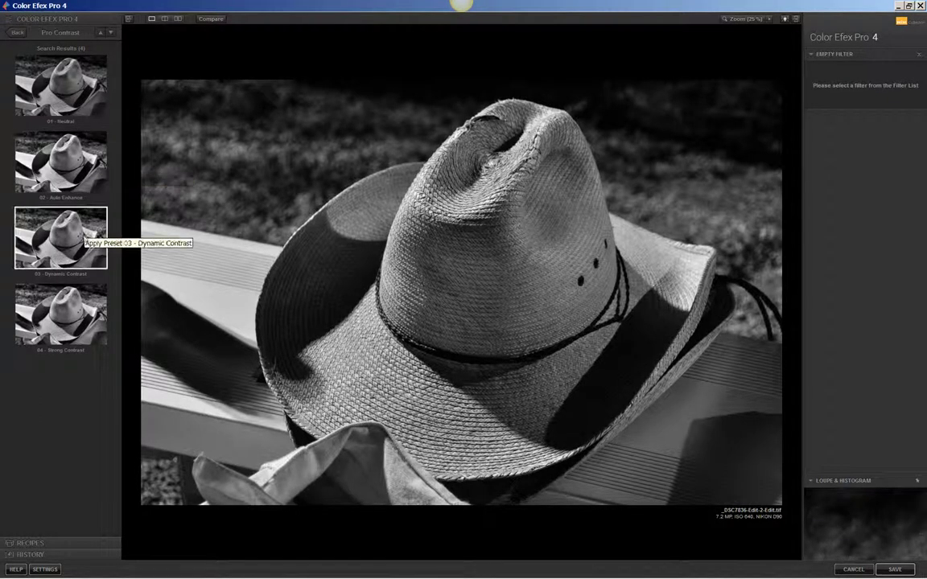
{"action": "left_click", "coordinate": [81, 179]}
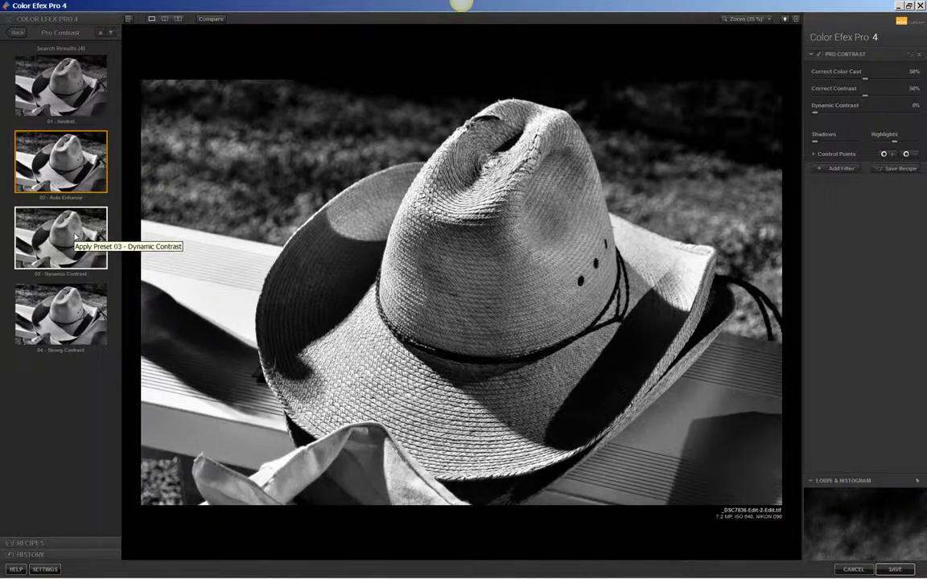
{"action": "left_click", "coordinate": [75, 234]}
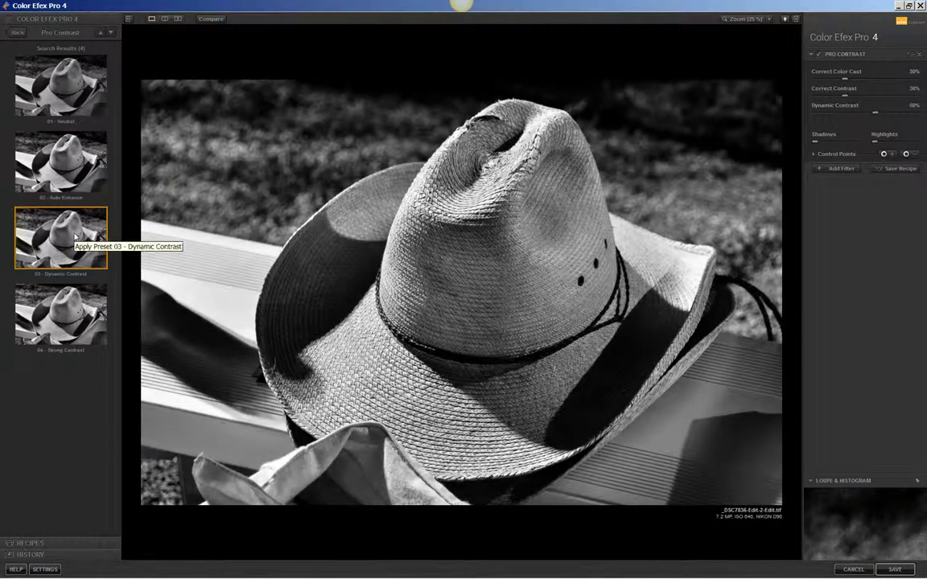
{"action": "left_click", "coordinate": [73, 171]}
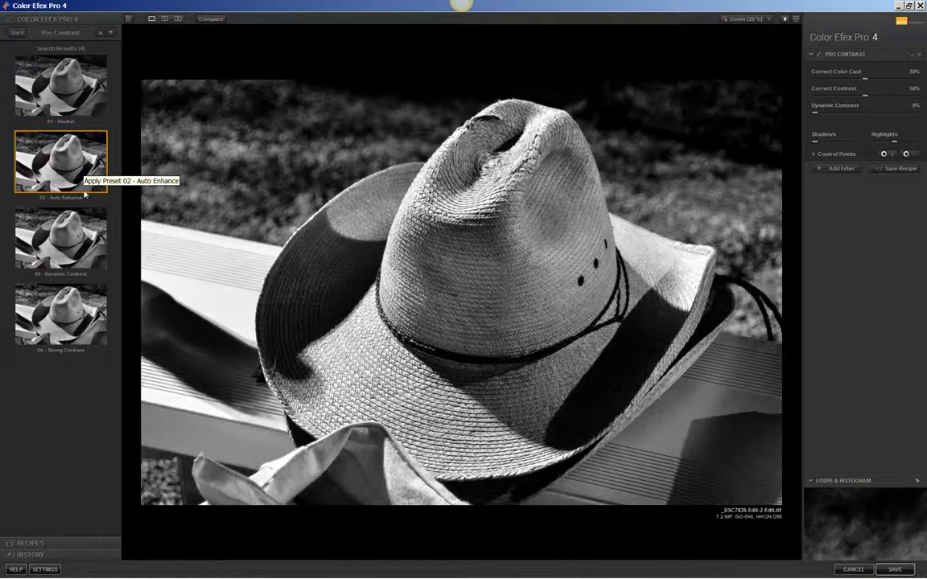
{"action": "left_click", "coordinate": [81, 237]}
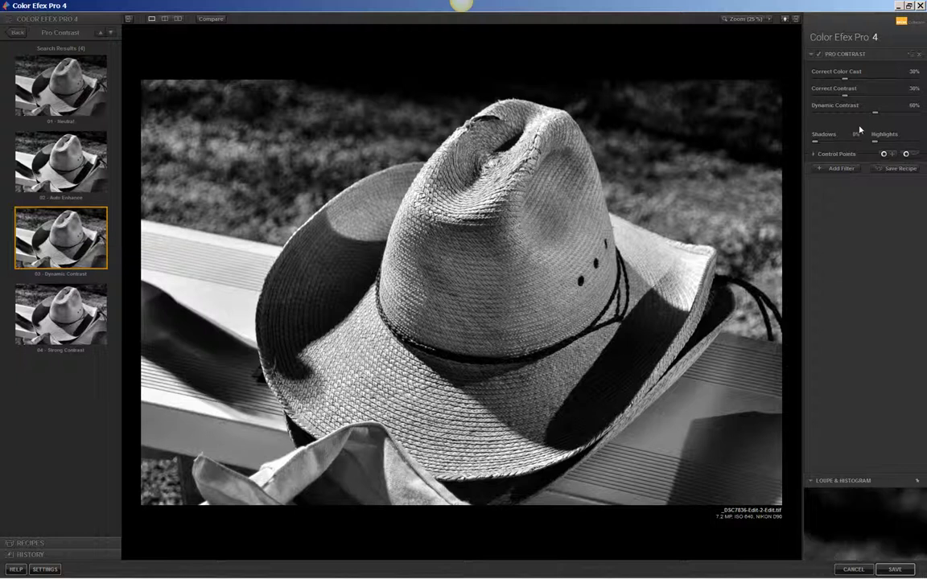
- Add White Neutralizer with the 03 - Wedding Dresses preset (whole image 45%, whites 70%)
{"action": "left_click", "coordinate": [843, 168]}
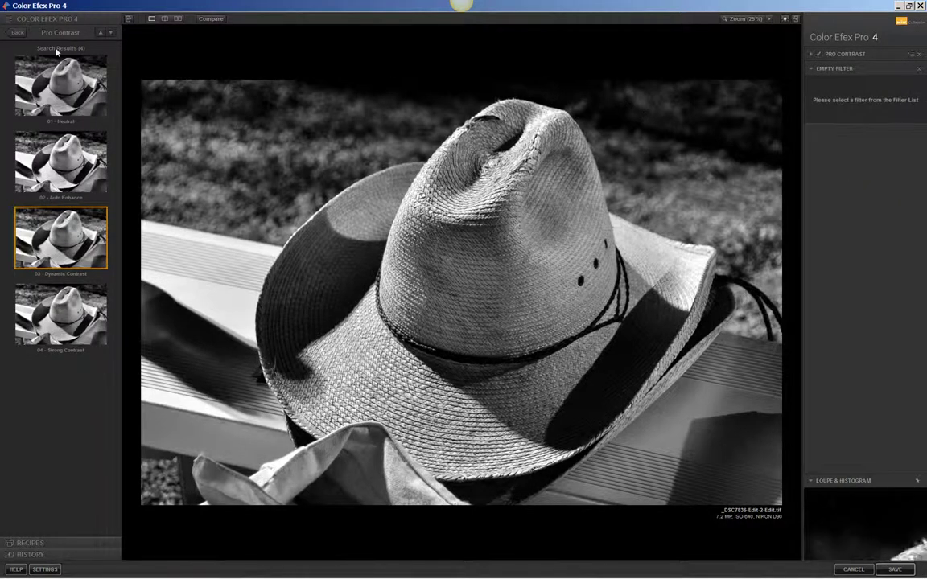
{"action": "left_click", "coordinate": [14, 34]}
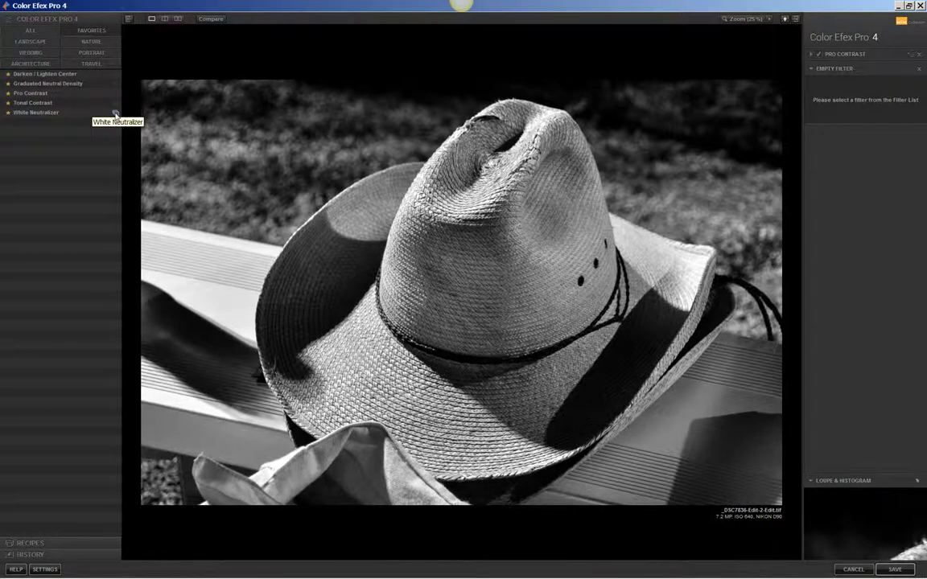
{"action": "left_click", "coordinate": [115, 113]}
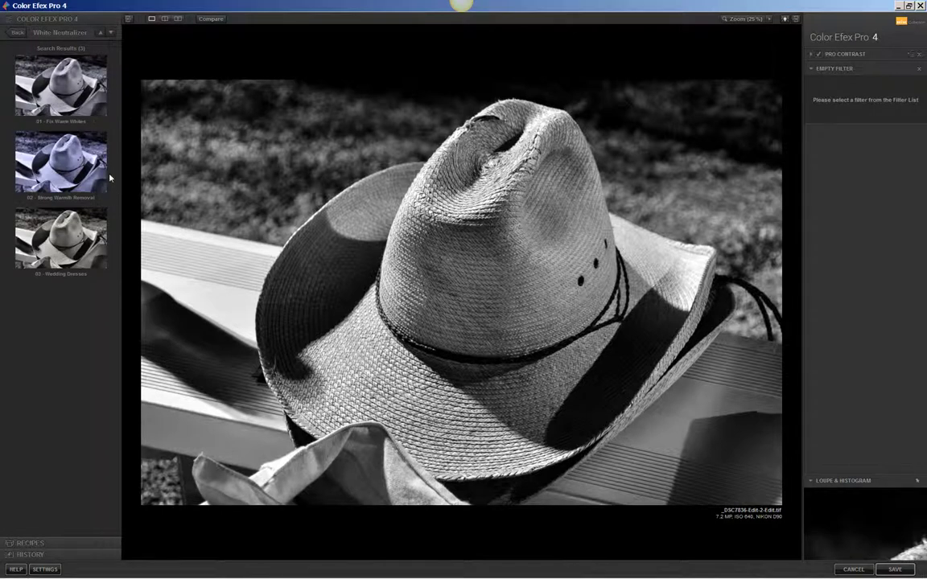
{"action": "left_click", "coordinate": [79, 91]}
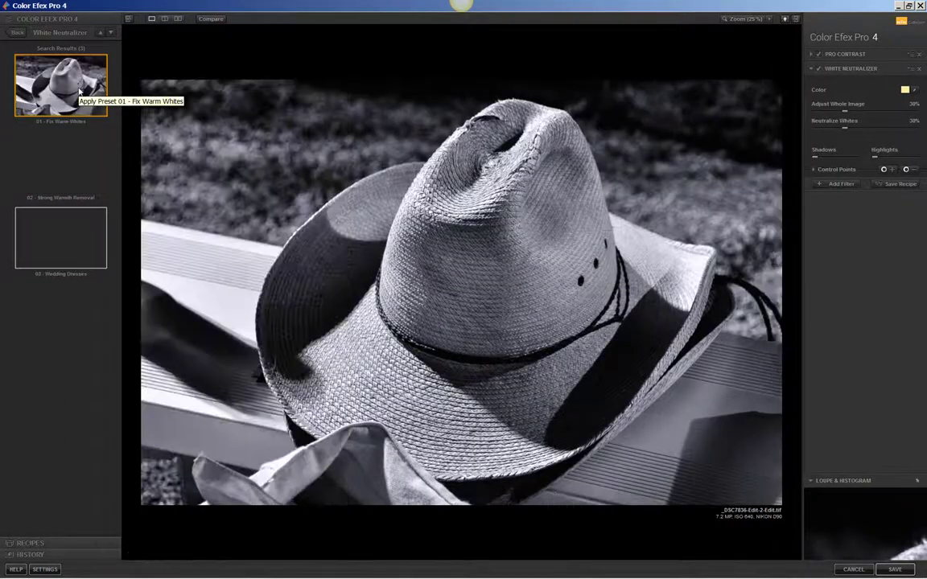
{"action": "left_click", "coordinate": [73, 166]}
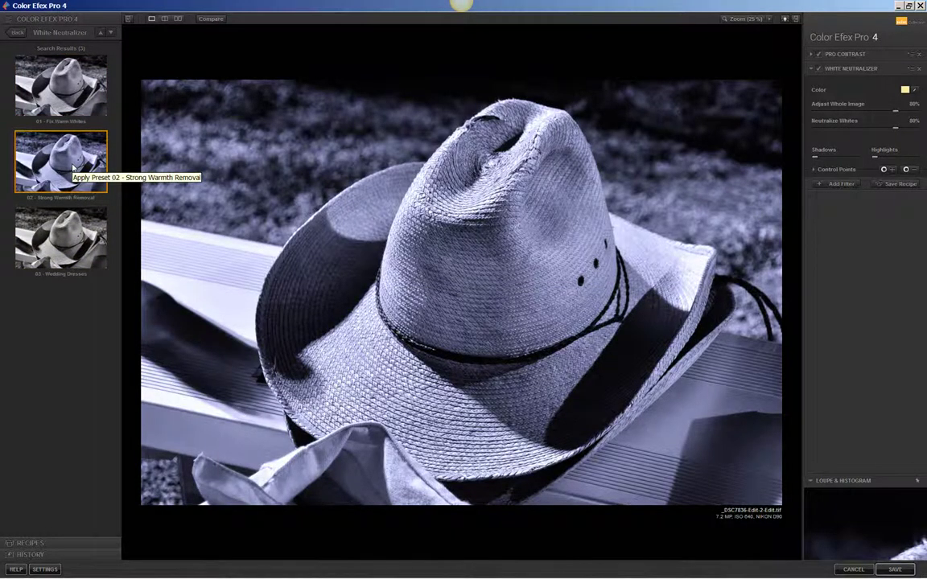
{"action": "left_click", "coordinate": [71, 242]}
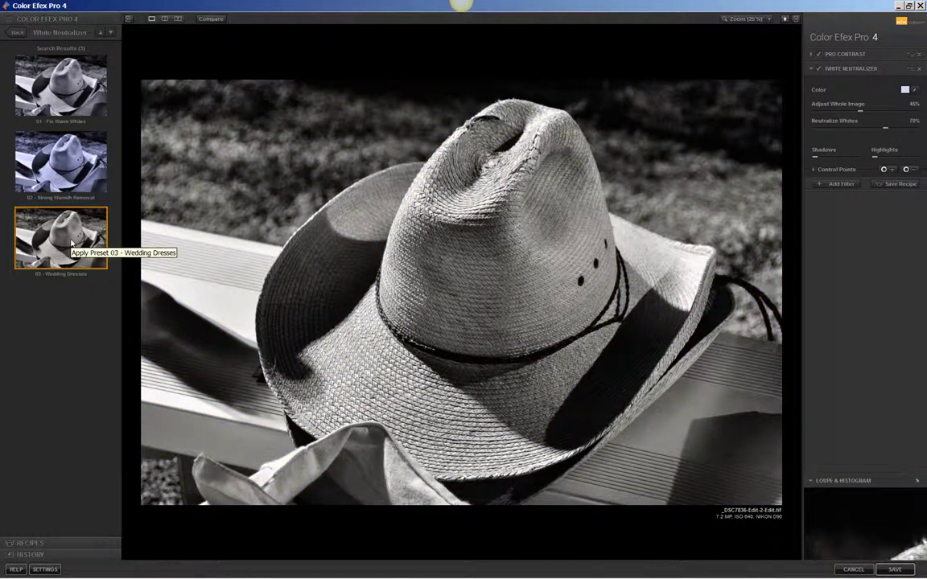
- Toggle White Neutralizer off and on to compare before and after
{"action": "left_click", "coordinate": [819, 70]}
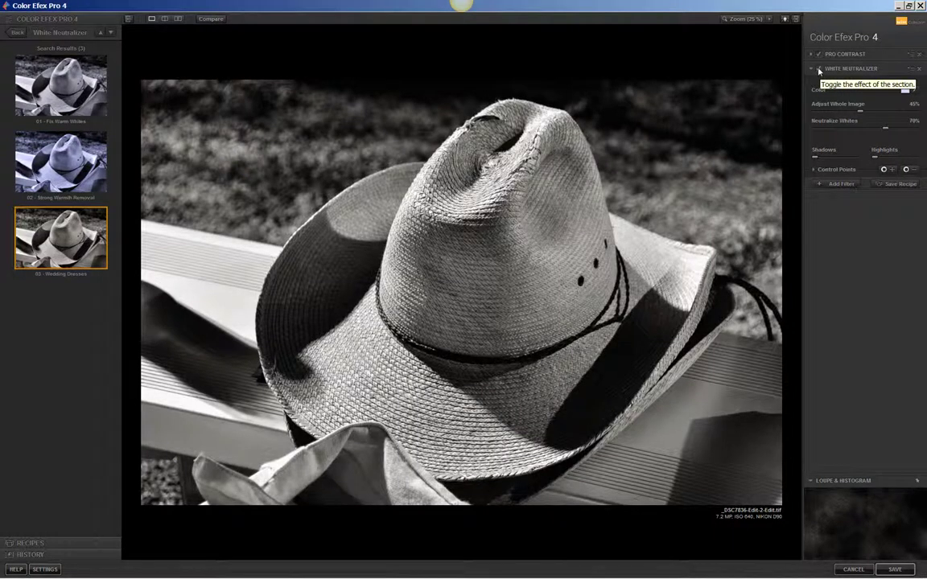
{"action": "left_click", "coordinate": [819, 70]}
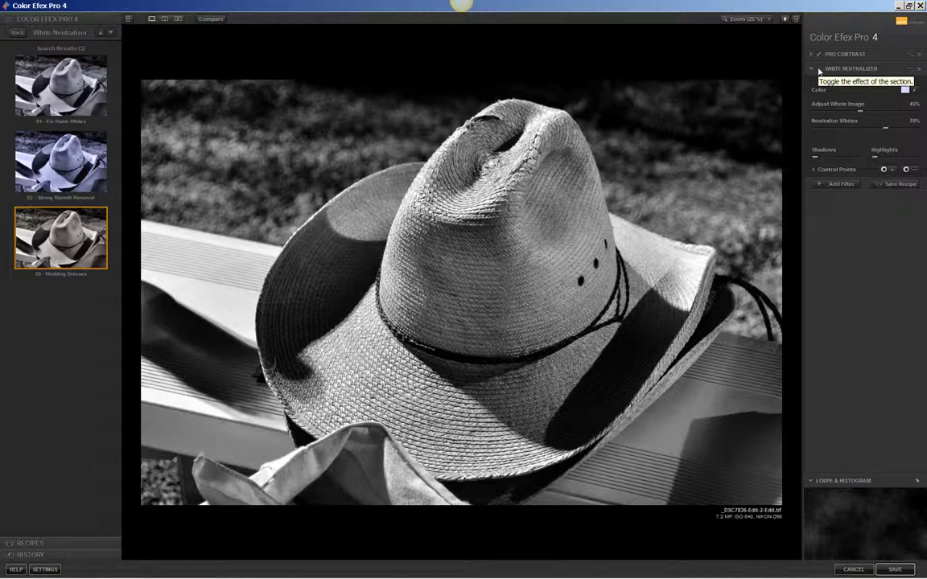
{"action": "left_click", "coordinate": [819, 70]}
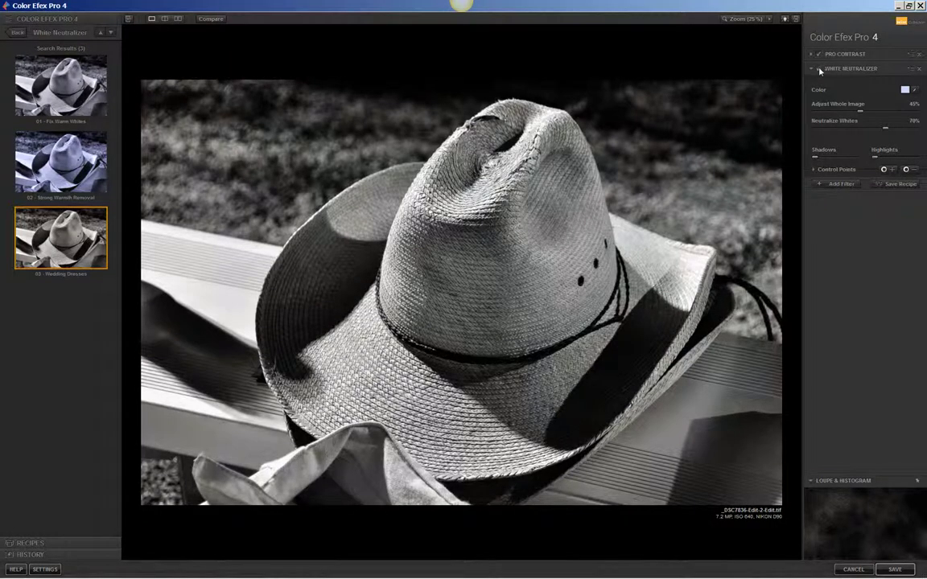
{"action": "left_click", "coordinate": [818, 70]}
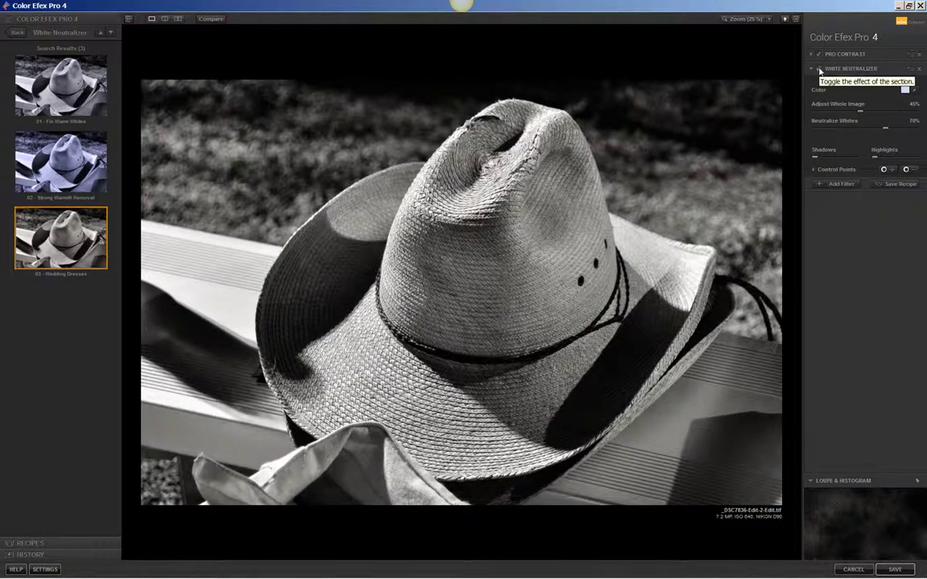
- Add Darken/Lighten Center, trying the Default and Brighten Edges presets
{"action": "left_click", "coordinate": [836, 184]}
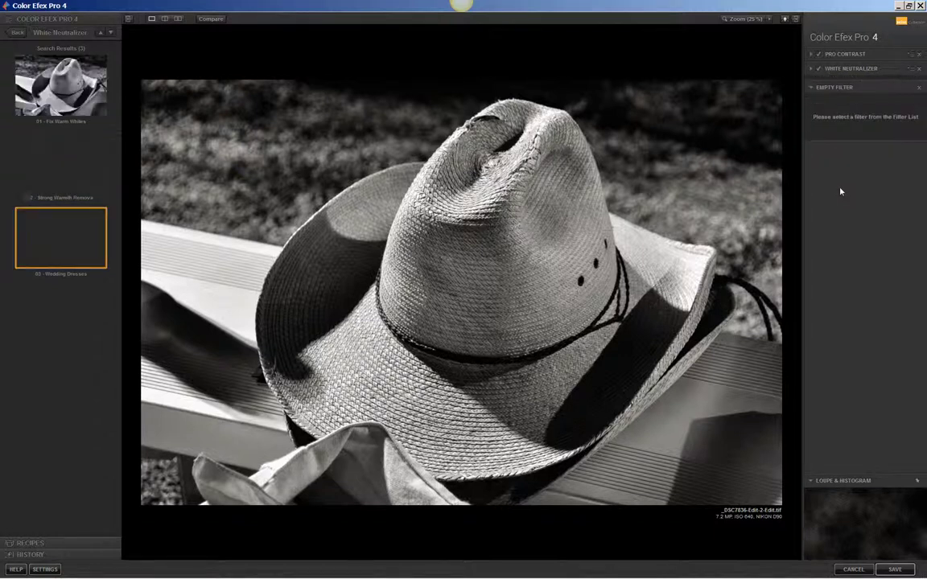
{"action": "left_click", "coordinate": [16, 33]}
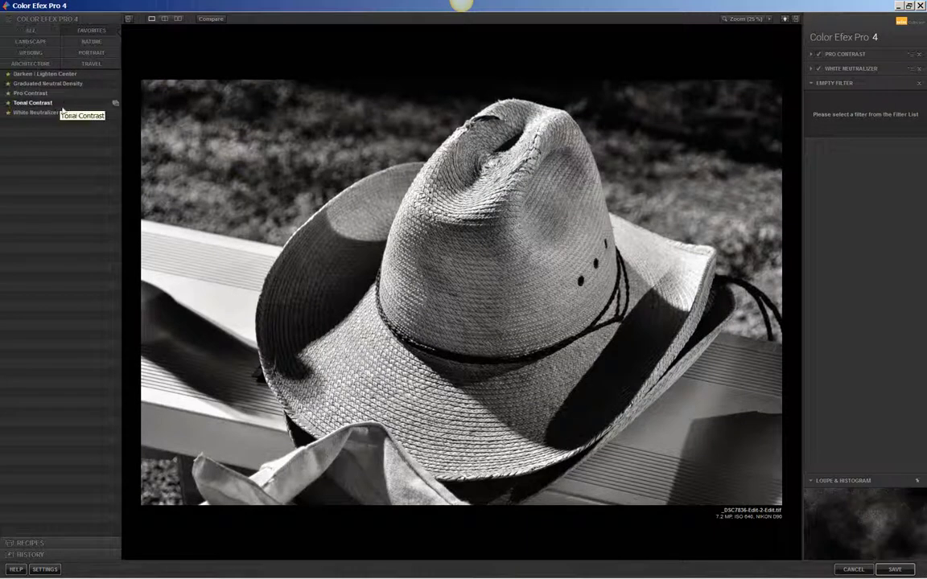
{"action": "left_click", "coordinate": [117, 75]}
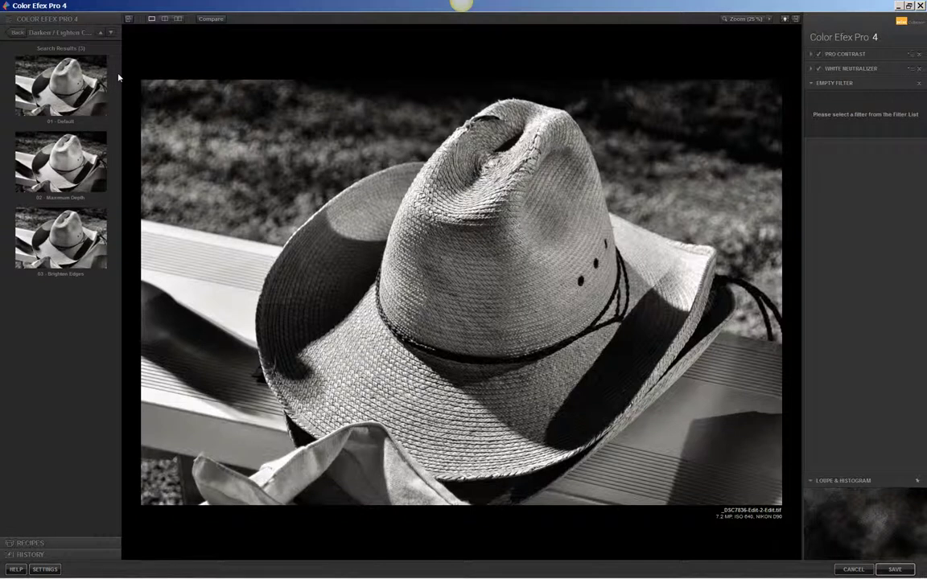
{"action": "left_click", "coordinate": [72, 86]}
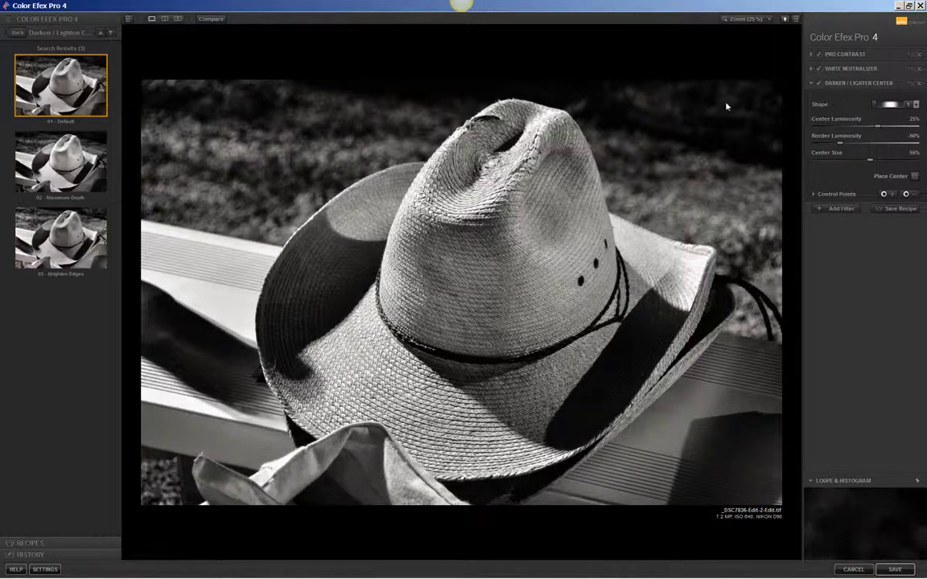
{"action": "left_click", "coordinate": [59, 250]}
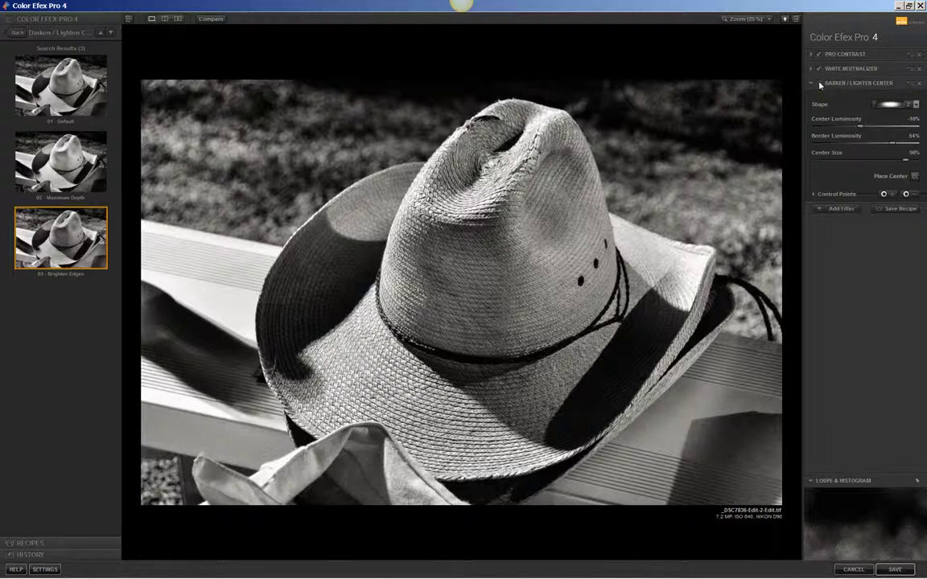
{"action": "left_click", "coordinate": [820, 84]}
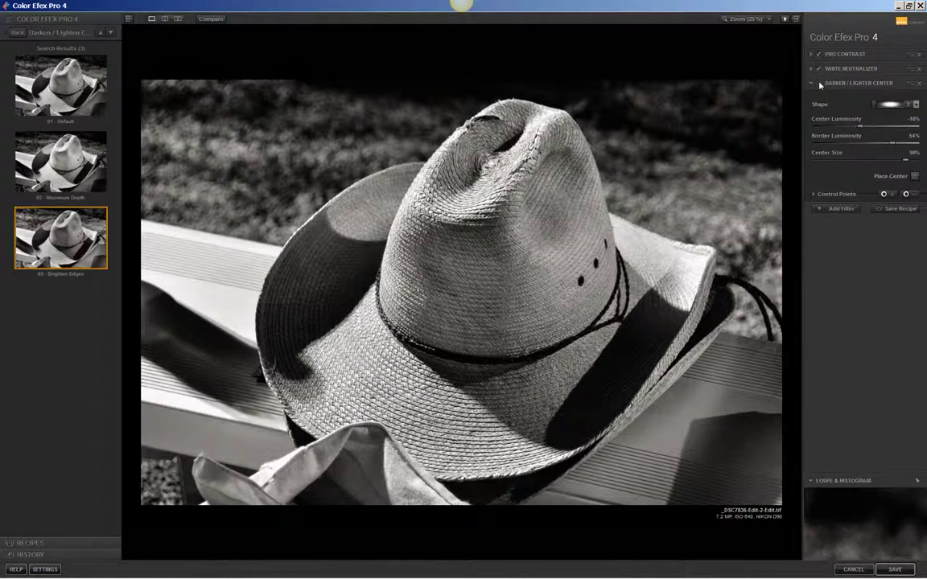
{"action": "left_click", "coordinate": [820, 83]}
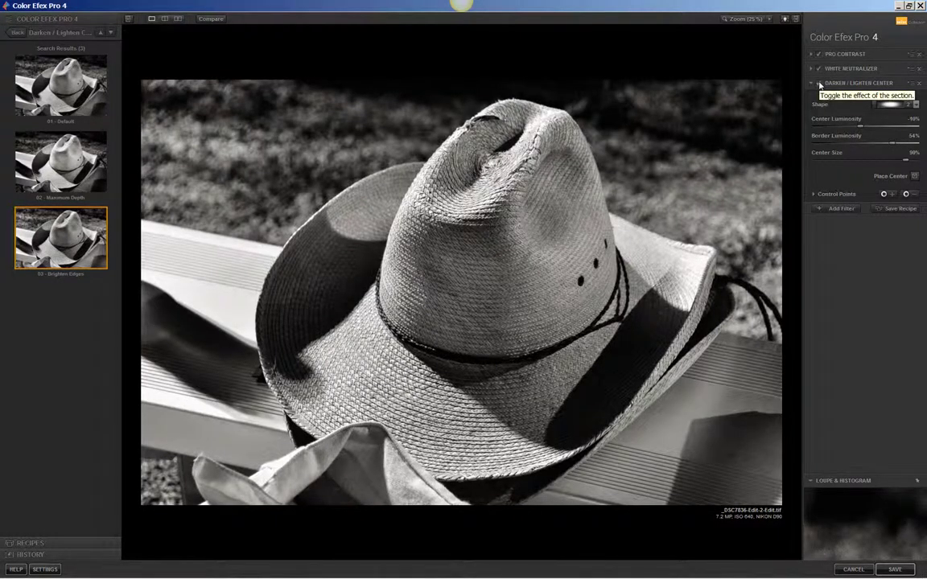
- Switch to the 02 Maximum Depth preset and toggle it to compare
{"action": "left_click", "coordinate": [68, 175]}
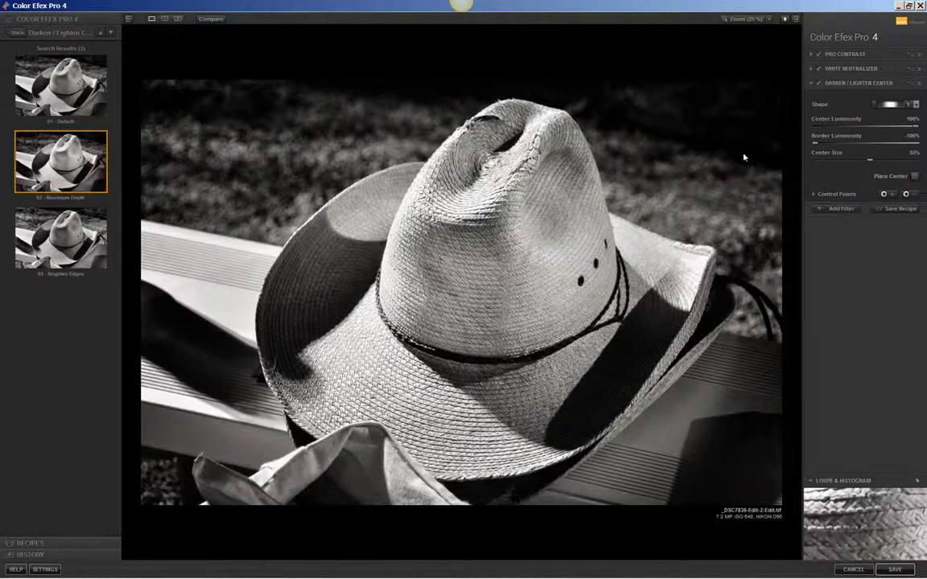
{"action": "left_click", "coordinate": [818, 84]}
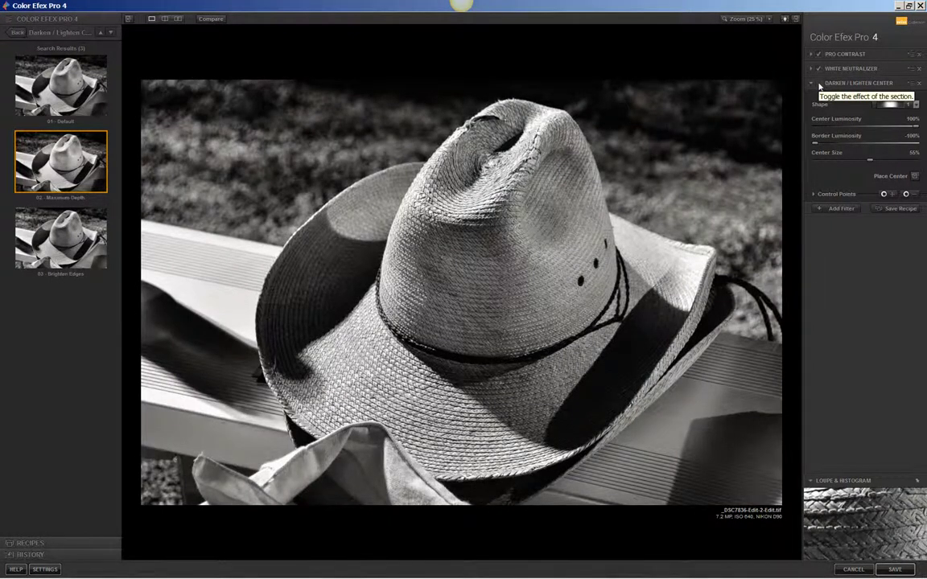
{"action": "left_click", "coordinate": [819, 84]}
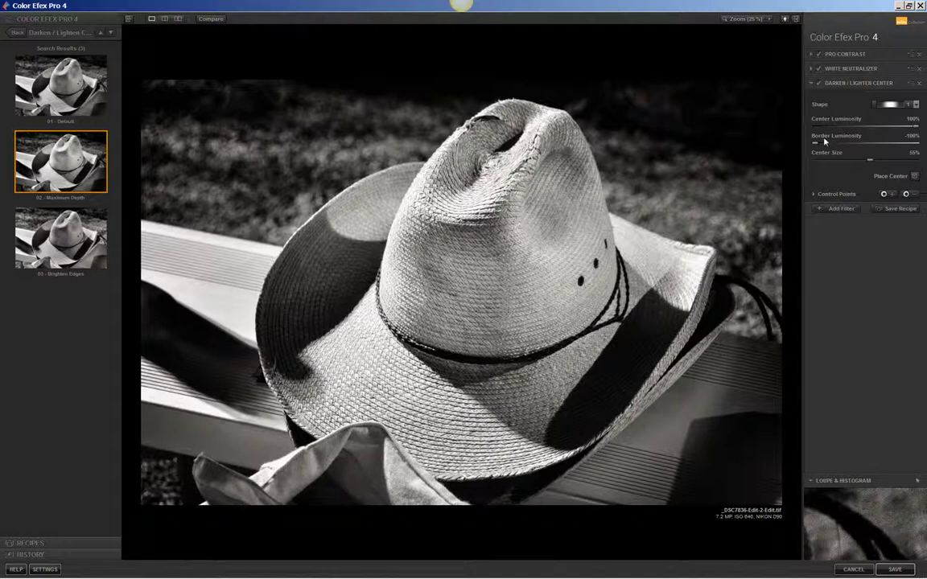
- Test the Border and Center Luminosity sliders, returning them to 100% and −100%
{"action": "left_click_drag", "start_coordinate": [815, 143], "coordinate": [883, 142]}
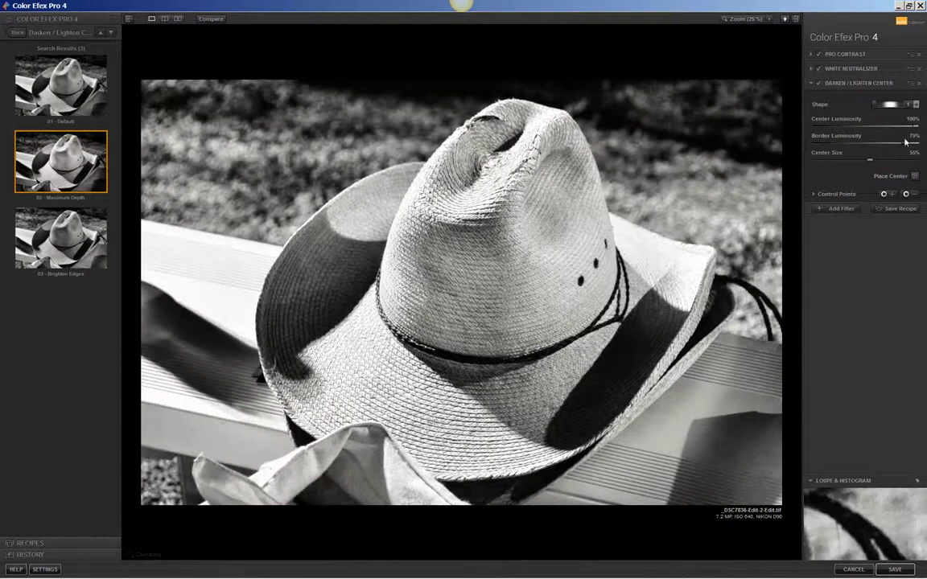
{"action": "left_click_drag", "start_coordinate": [900, 143], "coordinate": [810, 148]}
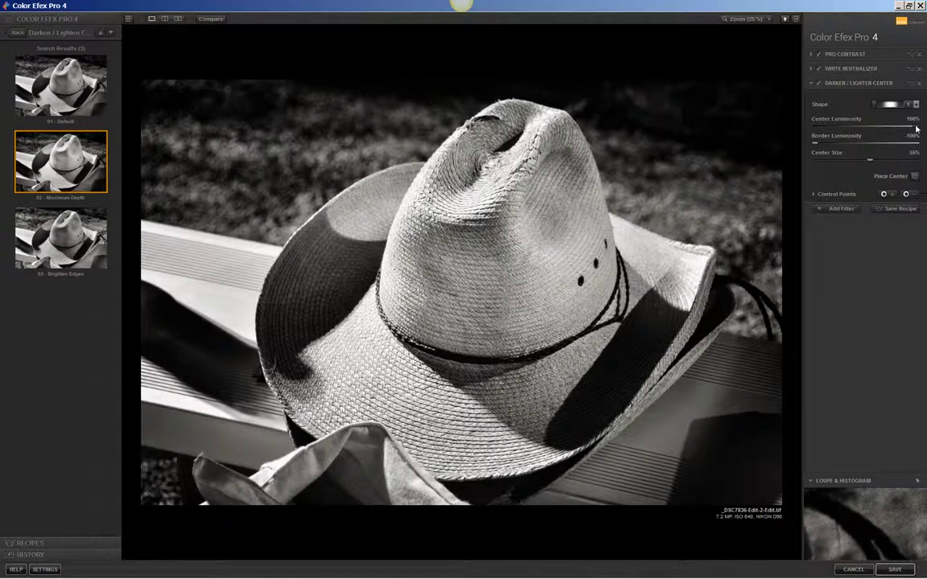
{"action": "left_click_drag", "start_coordinate": [915, 127], "coordinate": [897, 127]}
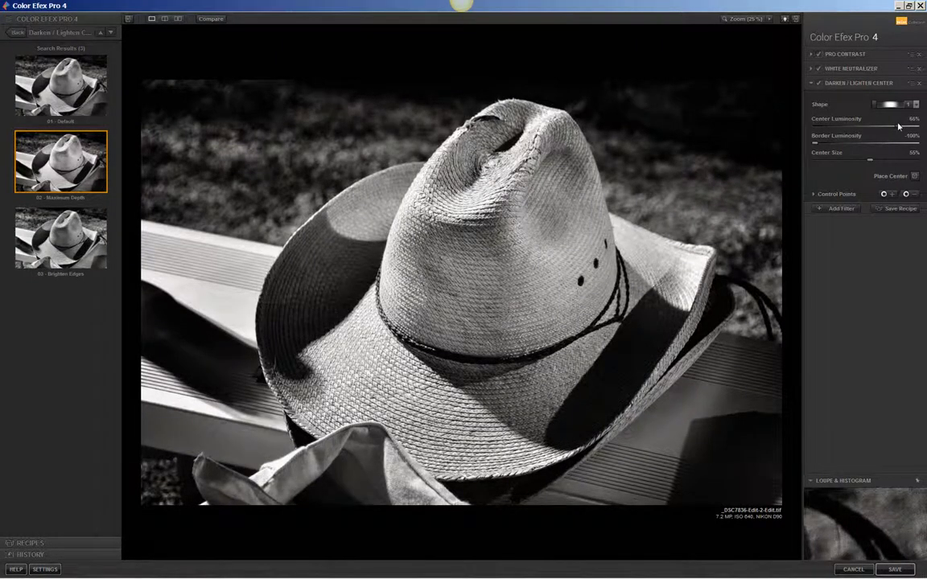
{"action": "left_click_drag", "start_coordinate": [898, 127], "coordinate": [917, 127]}
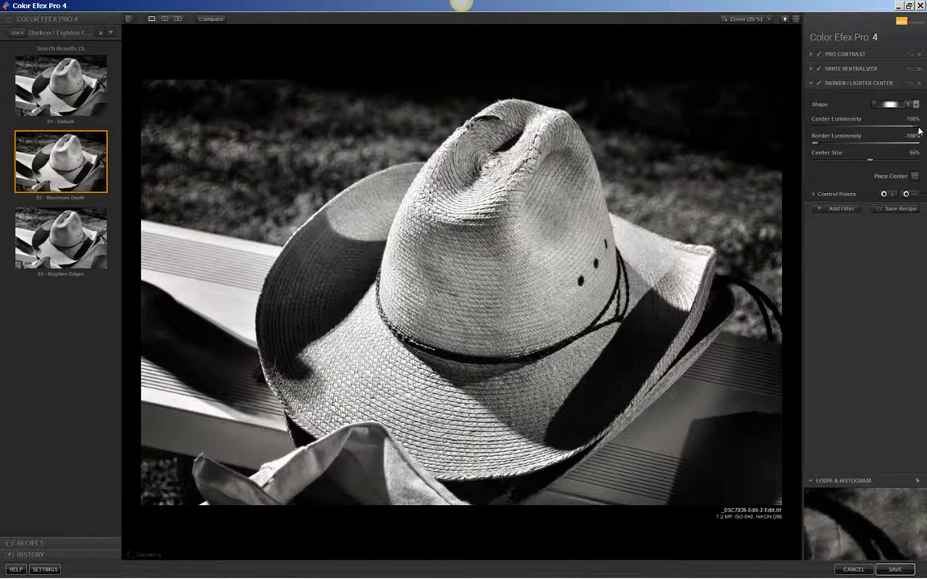
- Keep centre shape 1 after previewing the alternative, then save back to Lightroom
{"action": "left_click", "coordinate": [915, 104]}
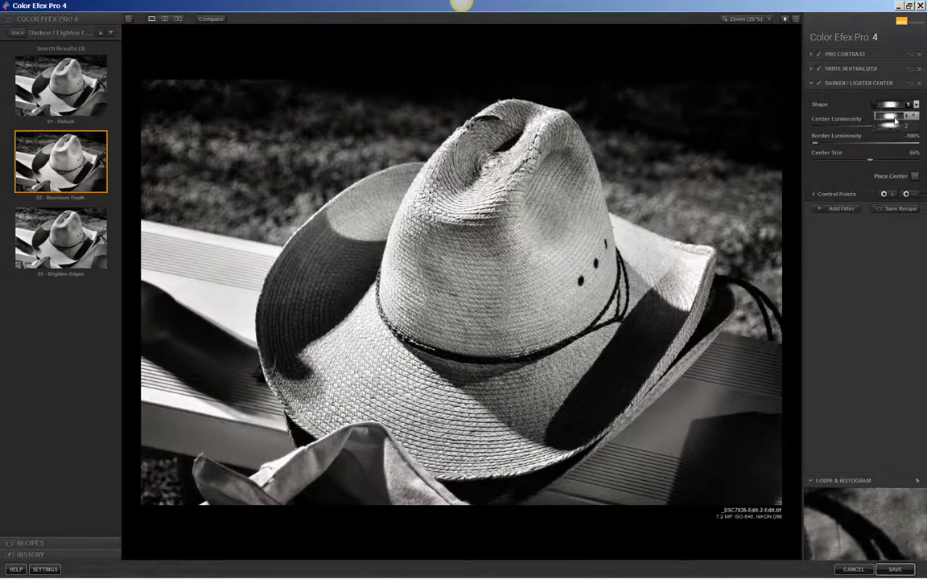
{"action": "left_click", "coordinate": [895, 119]}
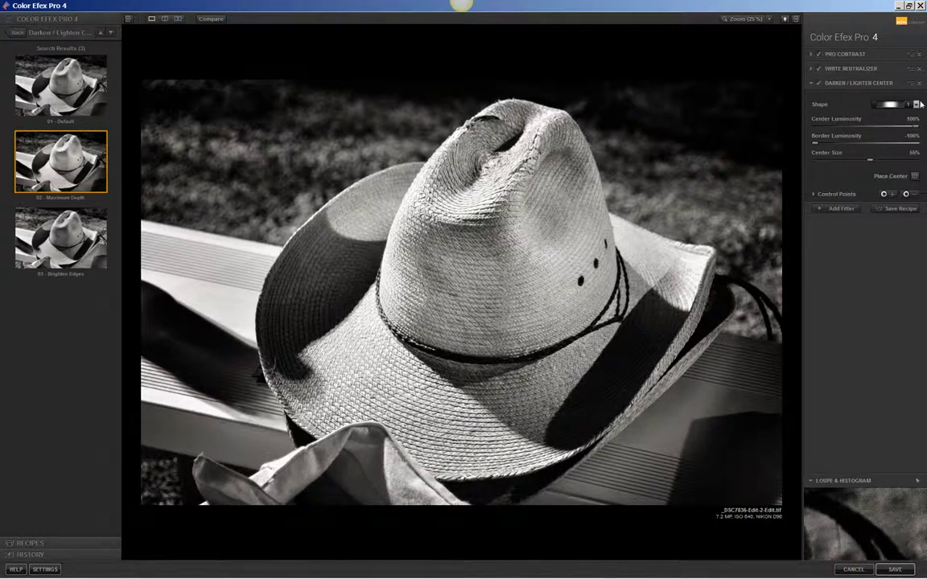
{"action": "left_click", "coordinate": [915, 104]}
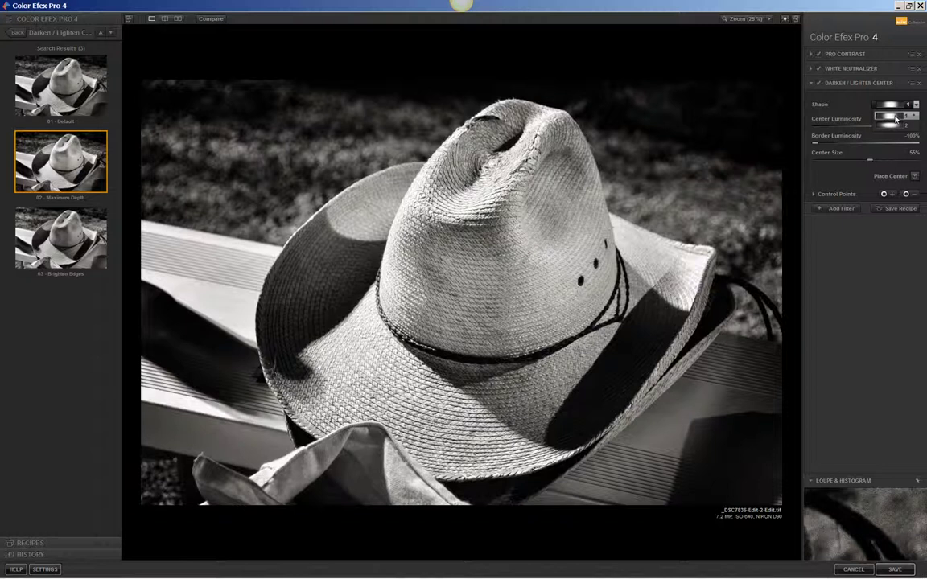
{"action": "left_click", "coordinate": [895, 118]}
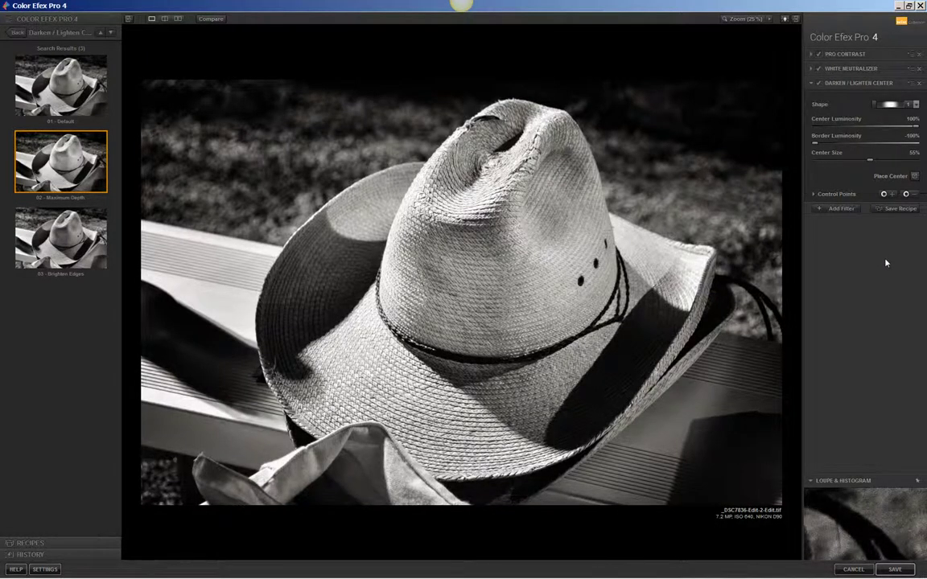
{"action": "left_click", "coordinate": [896, 570]}
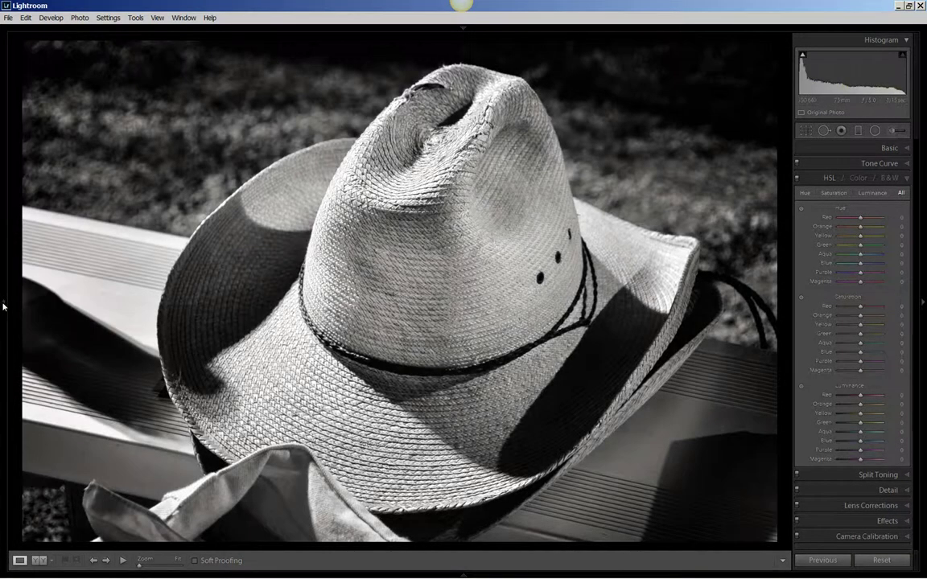
- Show the left panel and filmstrip, compare hat versions, and select _DSC7836-Edit-2-Edit.tif
{"action": "left_click", "coordinate": [3, 304]}
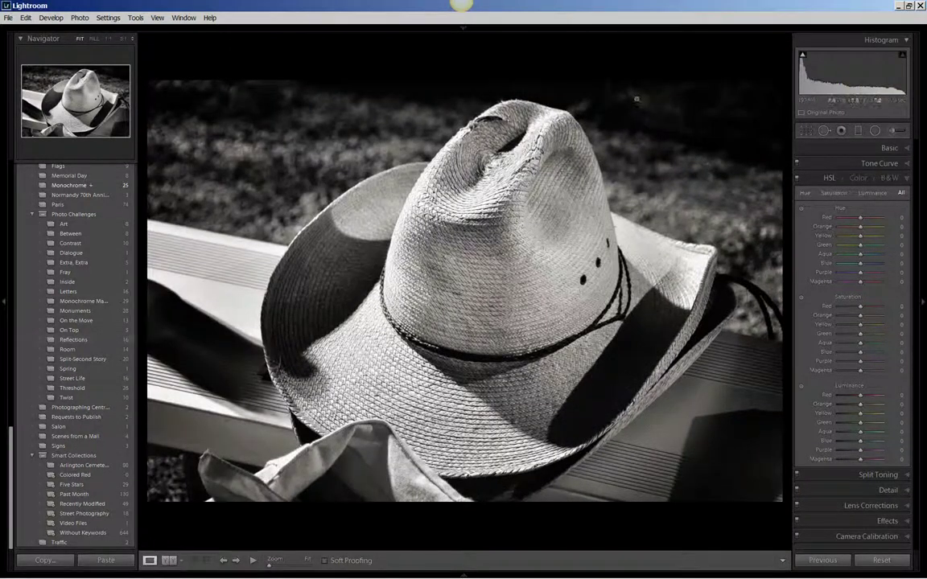
{"action": "mouse_move", "coordinate": [464, 27]}
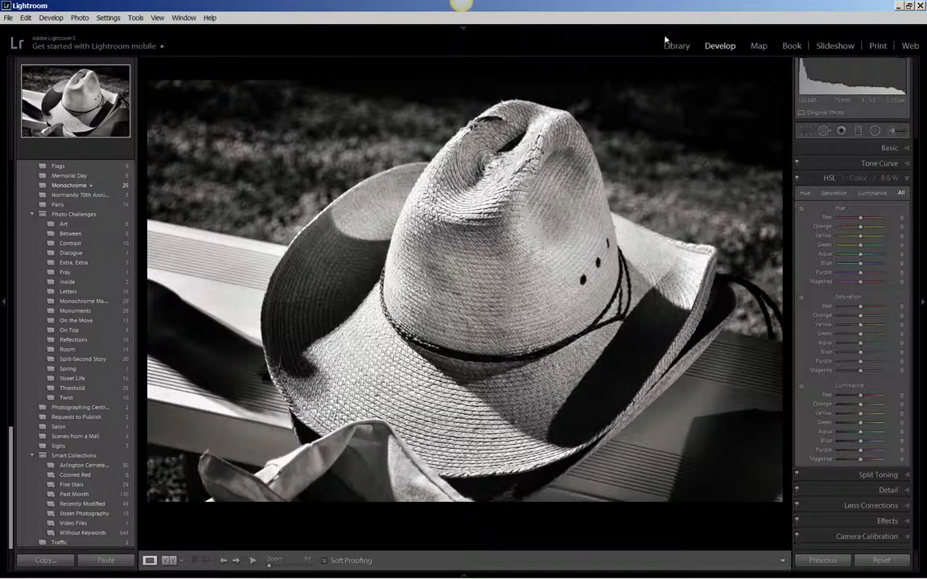
{"action": "scroll", "coordinate": [79, 286], "scroll_direction": "up", "scroll_amount": 15}
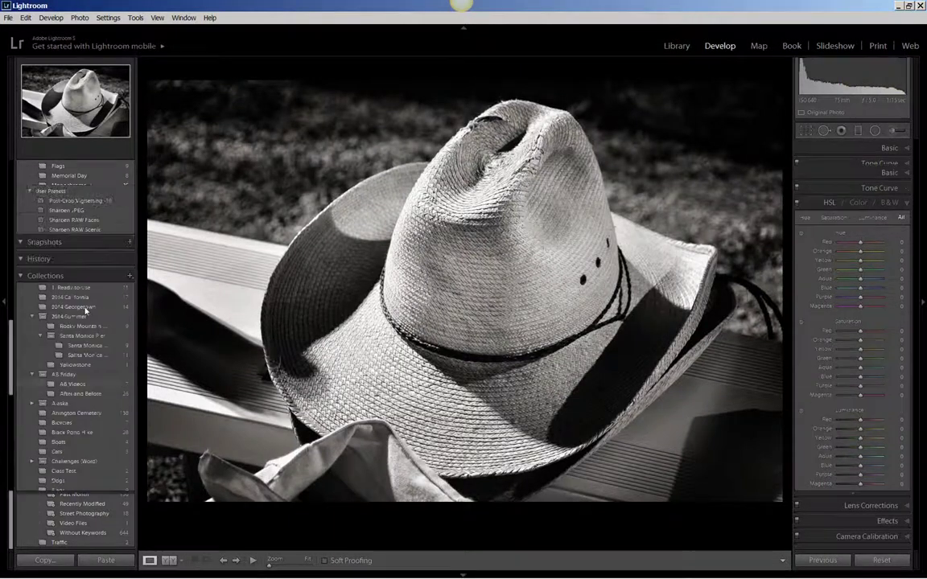
{"action": "scroll", "coordinate": [86, 310], "scroll_direction": "down", "scroll_amount": 5}
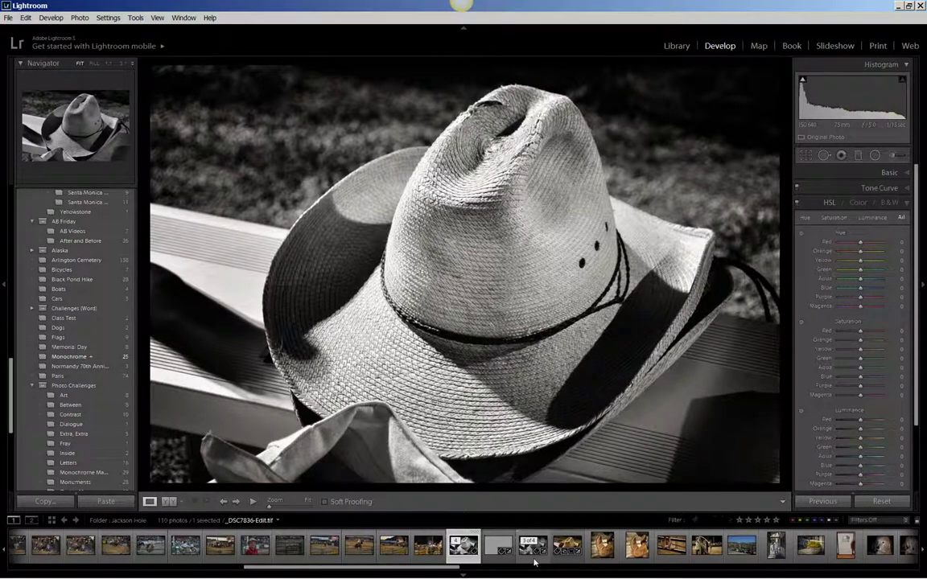
{"action": "left_click", "coordinate": [534, 561]}
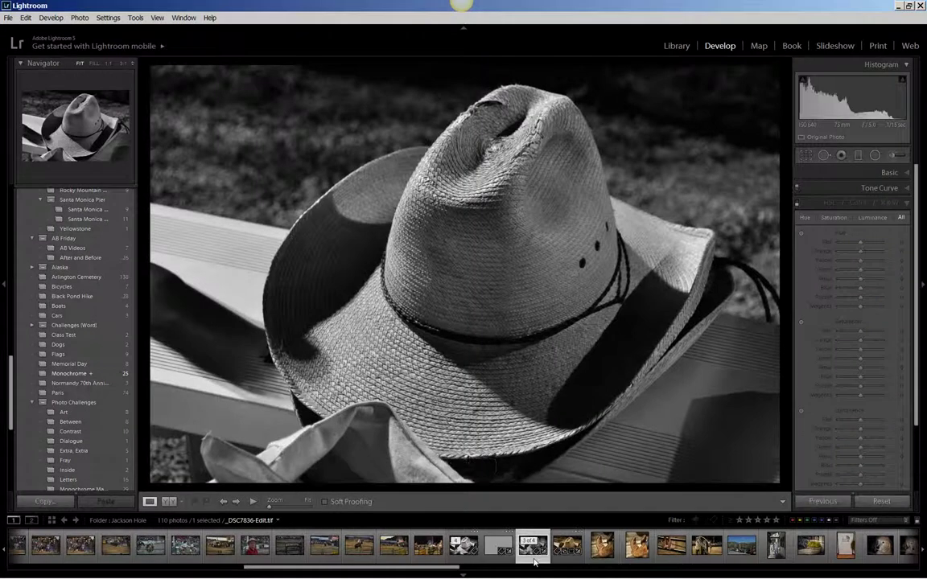
{"action": "left_click", "coordinate": [462, 559]}
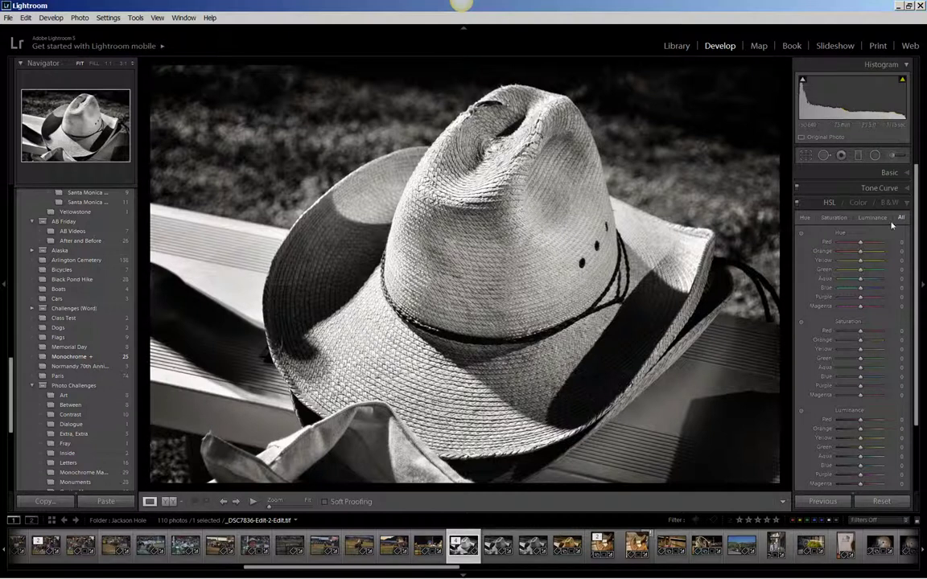
- Lower the black-and-white hat photo's Highlights to -24 in the Basic panel
{"action": "left_click", "coordinate": [909, 173]}
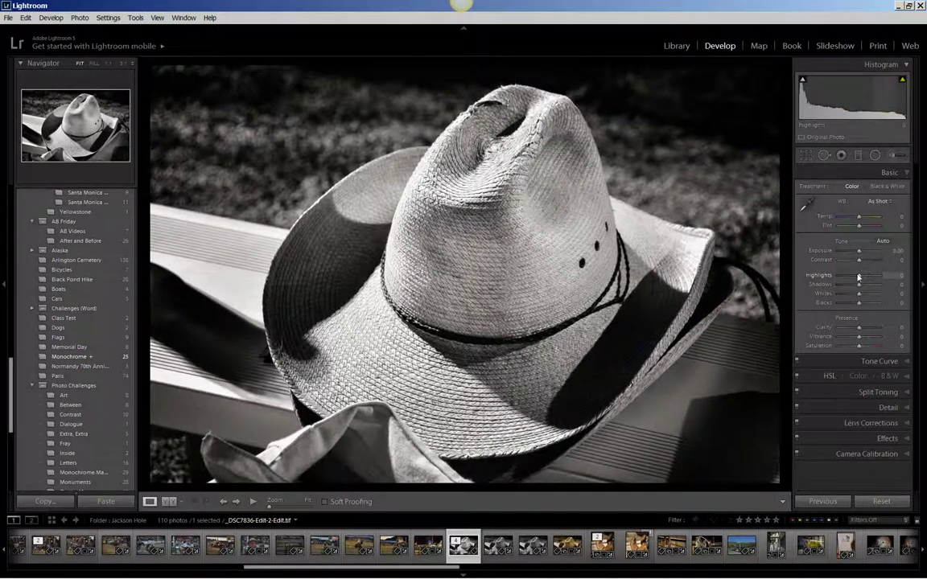
{"action": "left_click_drag", "start_coordinate": [858, 277], "coordinate": [854, 277]}
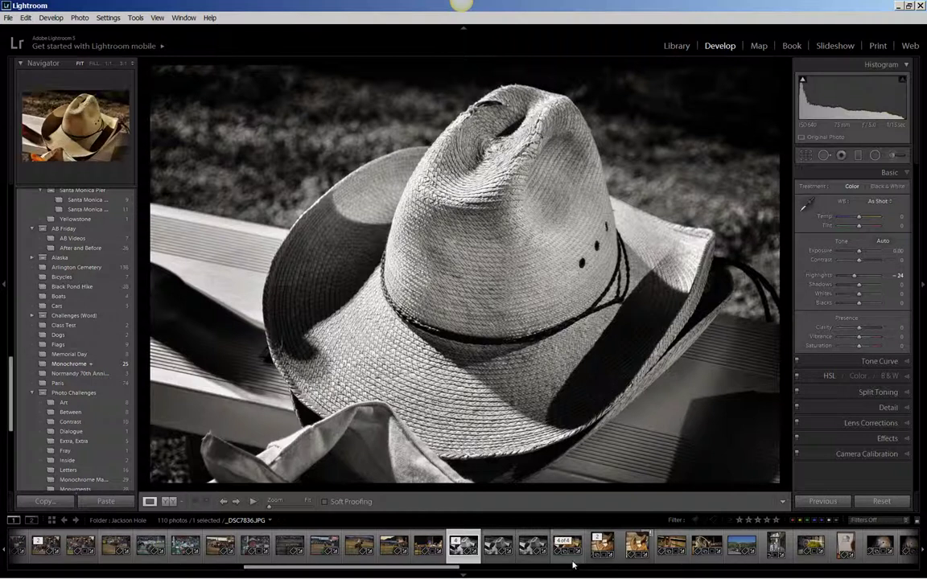
- Revert the colour hat original to its Import history state, then reselect the black-and-white copy
{"action": "left_click", "coordinate": [568, 547]}
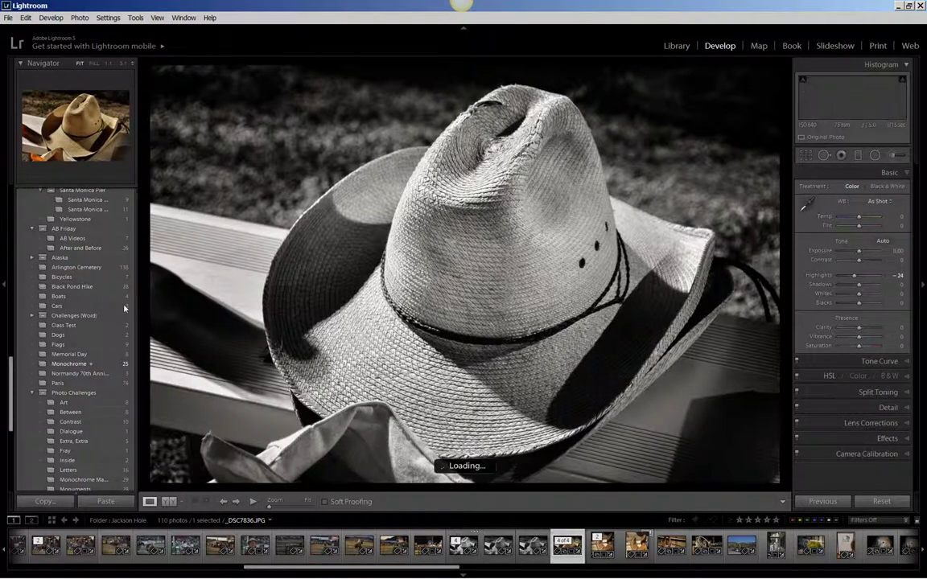
{"action": "scroll", "coordinate": [48, 322], "scroll_direction": "up", "scroll_amount": 5}
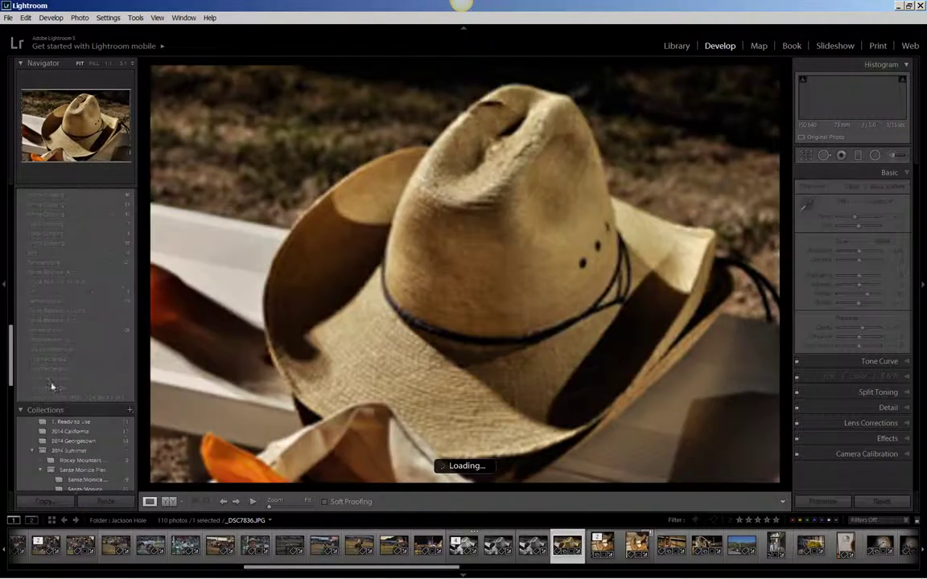
{"action": "left_click", "coordinate": [91, 398]}
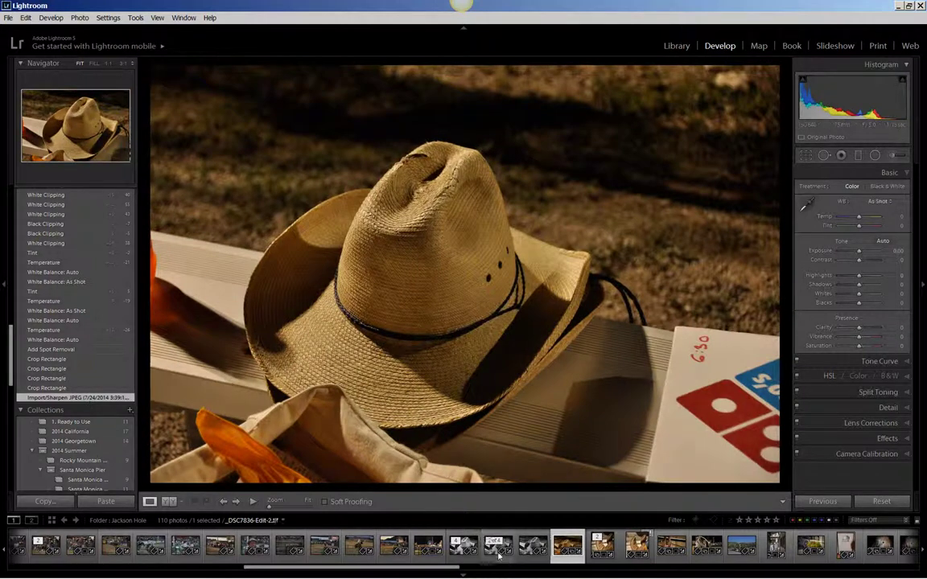
{"action": "left_click", "coordinate": [472, 557]}
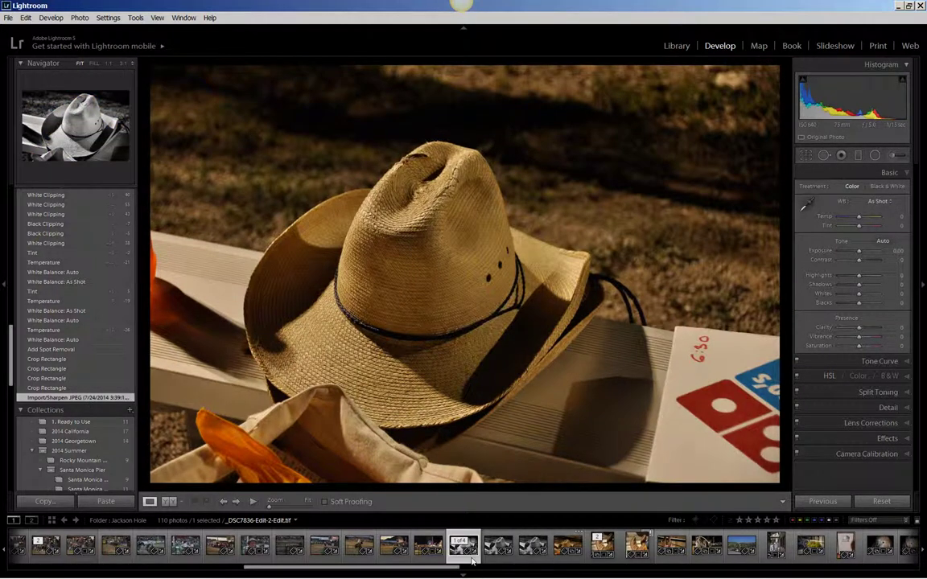